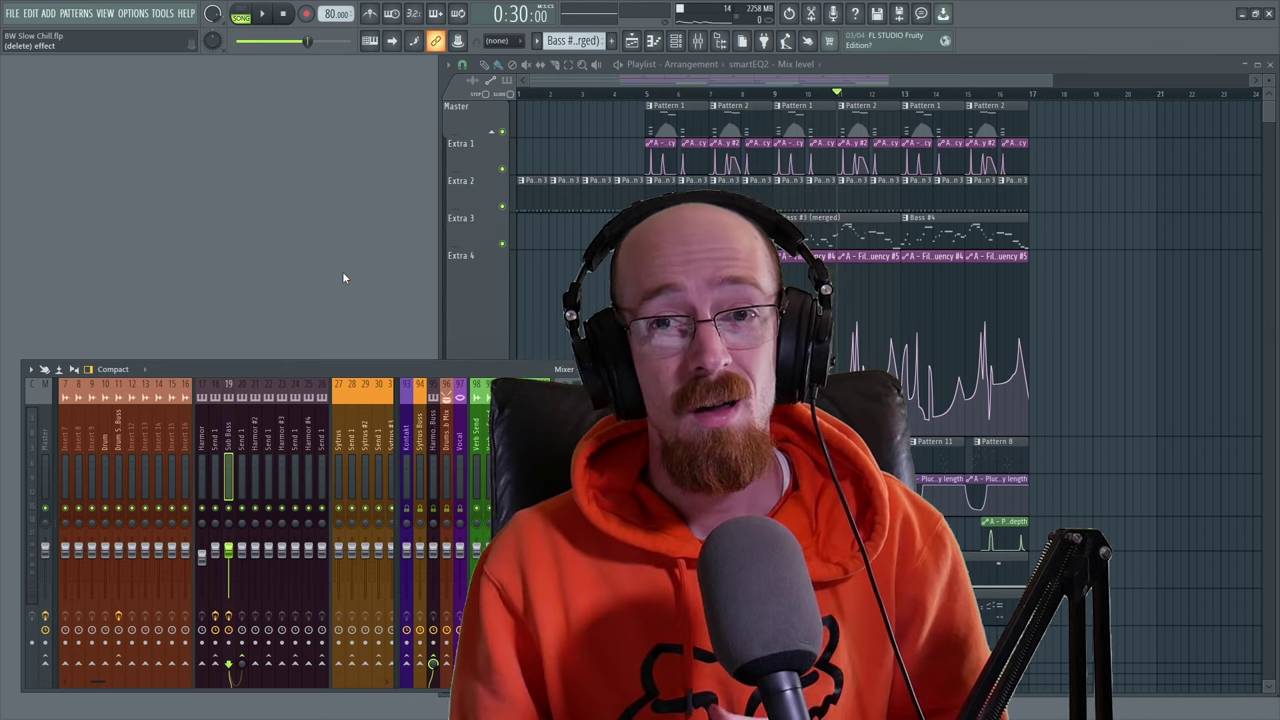
# - Set the song start to bar 9 and play the Sub Bass passage
pyautogui.click(775, 94)
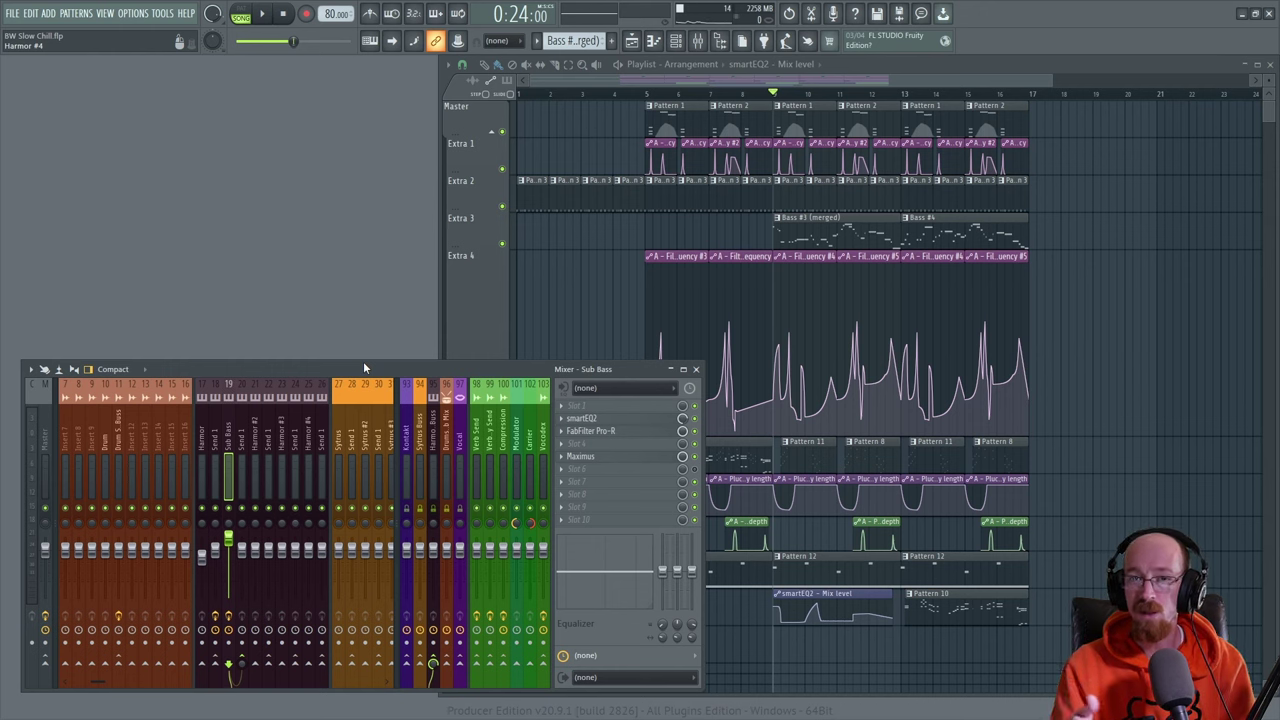
pyautogui.press('space')
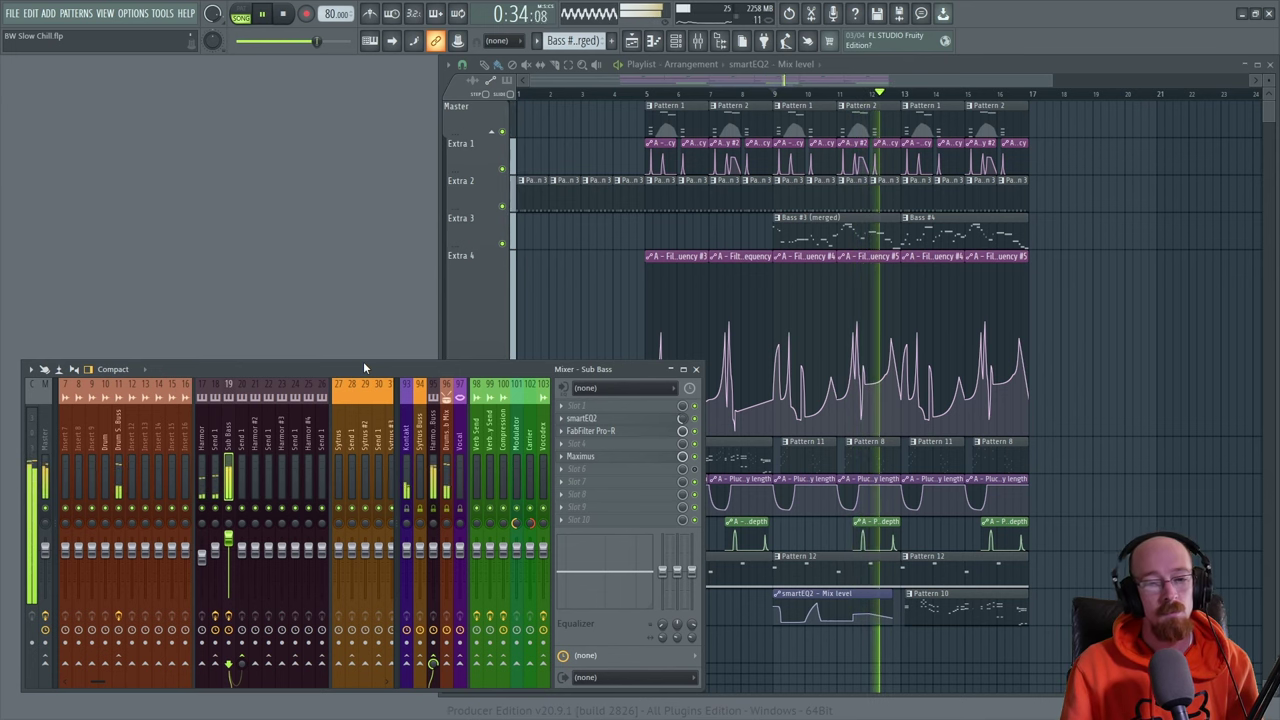
pyautogui.press('space')
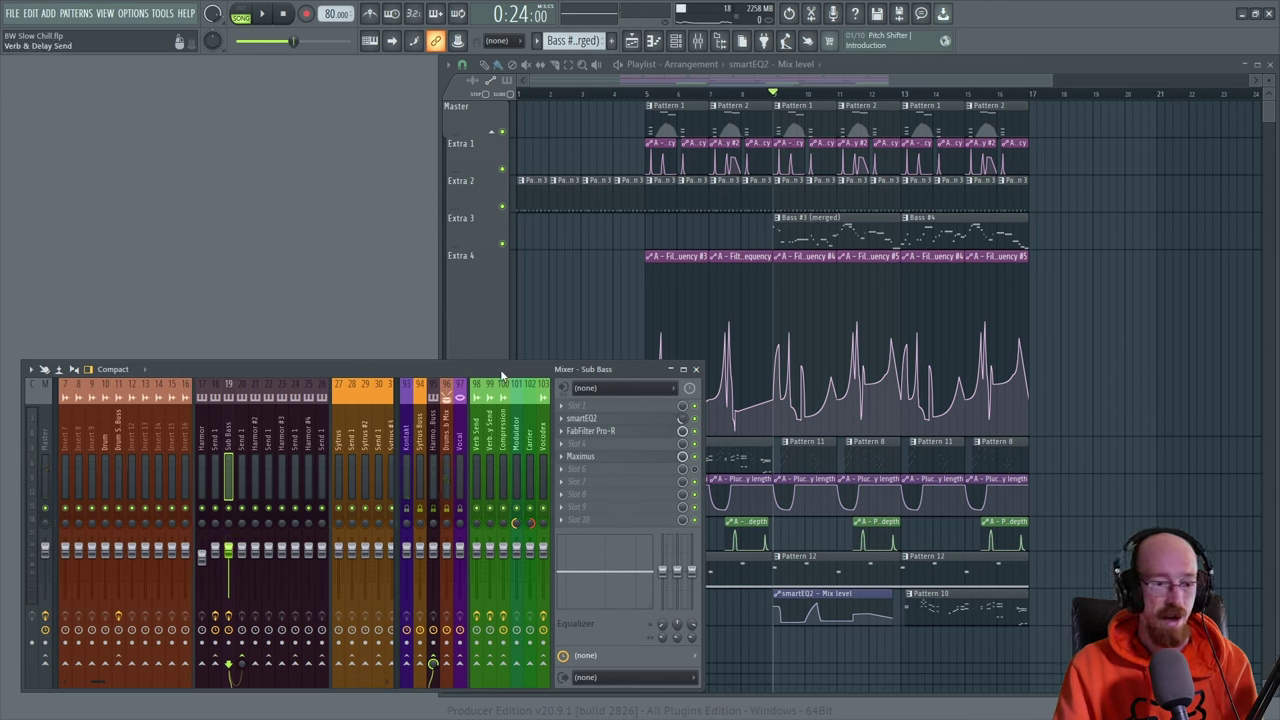
# - Load Virtual Mix Rack on the Sub Bass channel and clear it to the Empty preset
pyautogui.press('space')
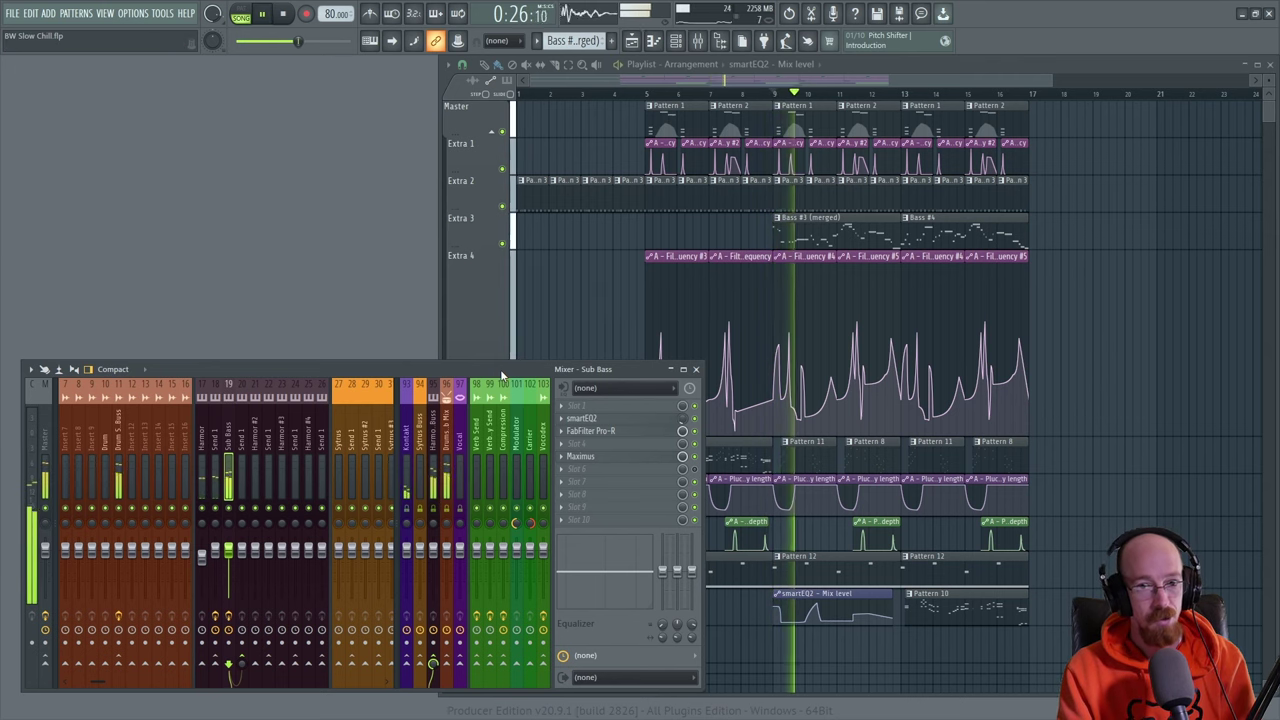
pyautogui.press('space')
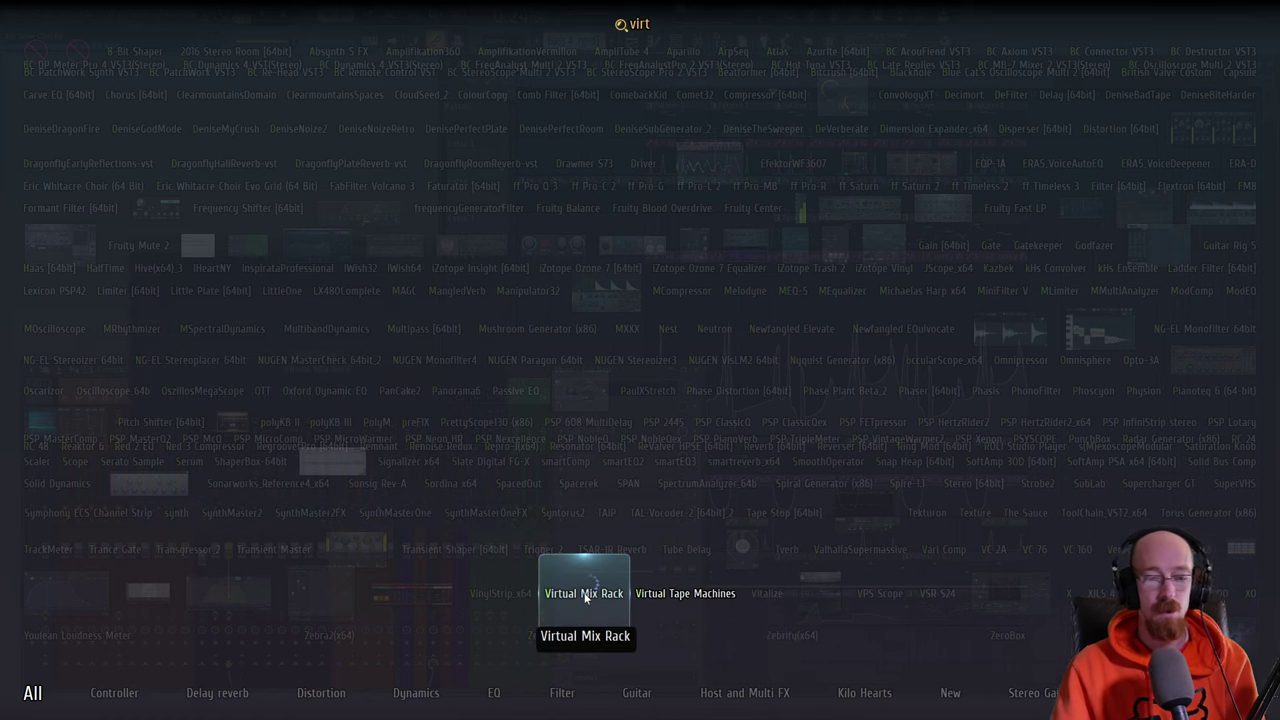
pyautogui.click(586, 597)
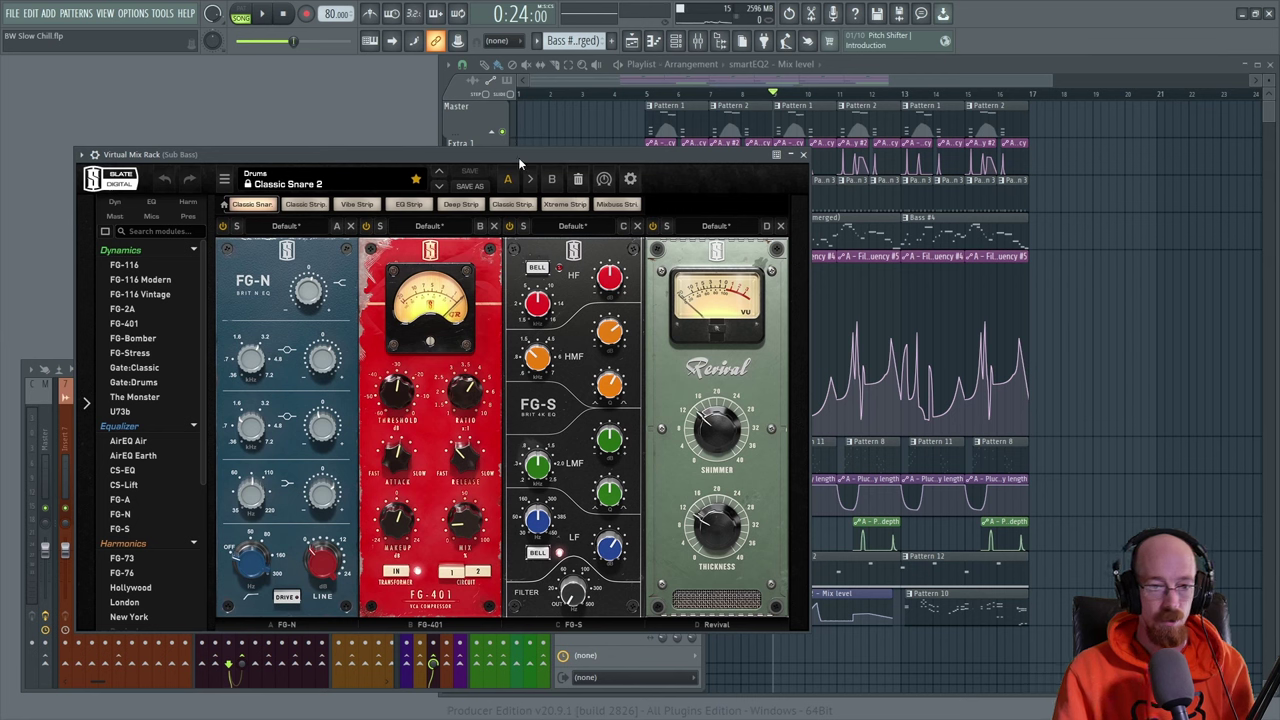
pyautogui.click(576, 181)
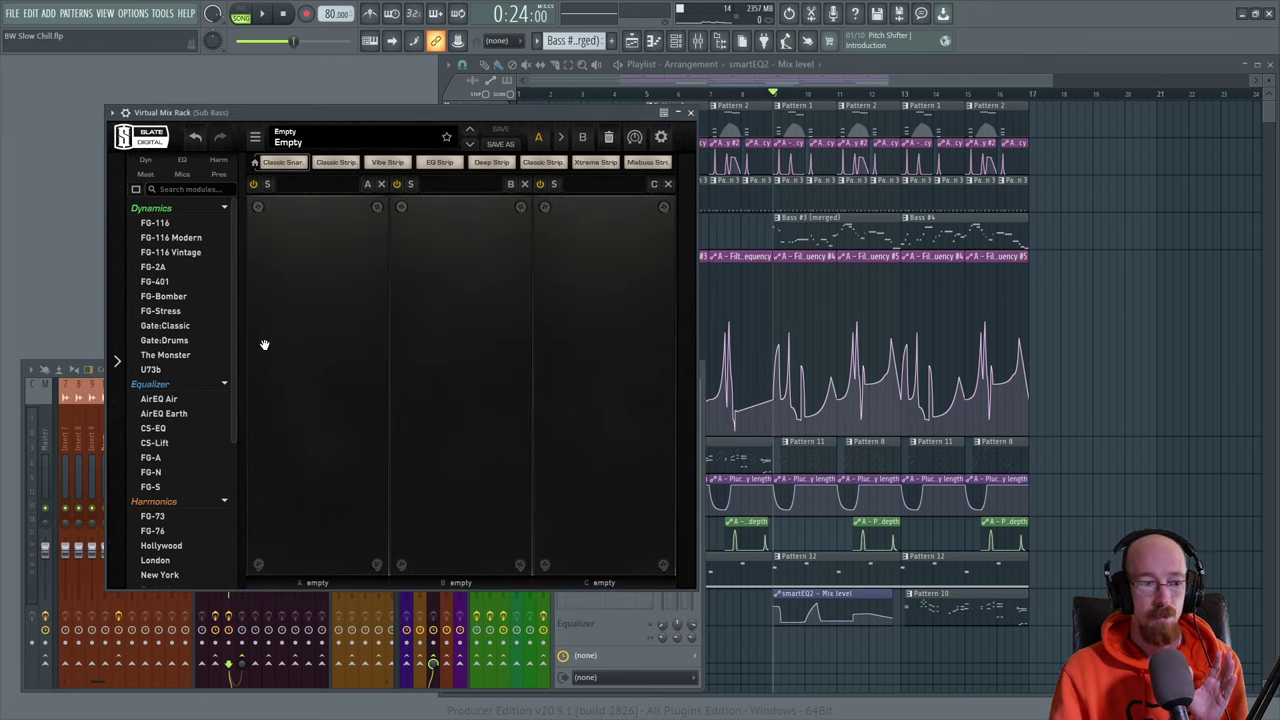
# - Add FG-401 and AirEQ Air, then order the slots FG-N, FG-401, AirEQ Air
pyautogui.doubleClick(150, 283)
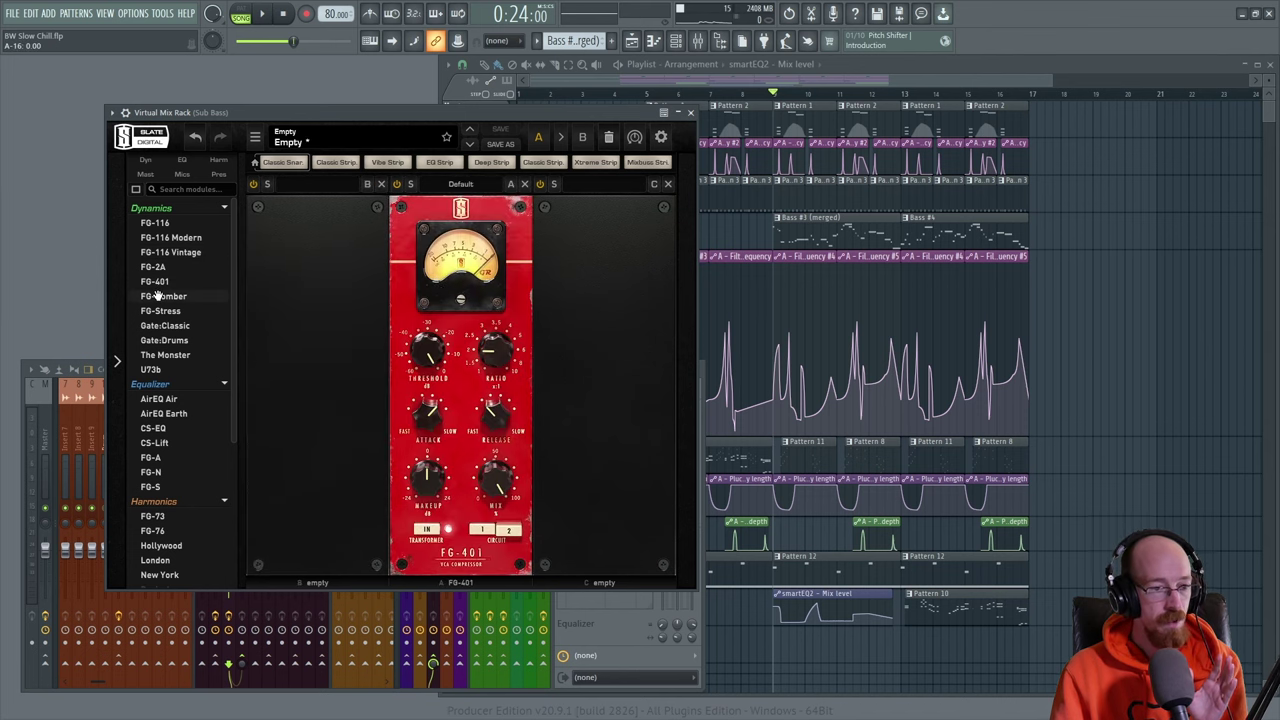
pyautogui.doubleClick(158, 398)
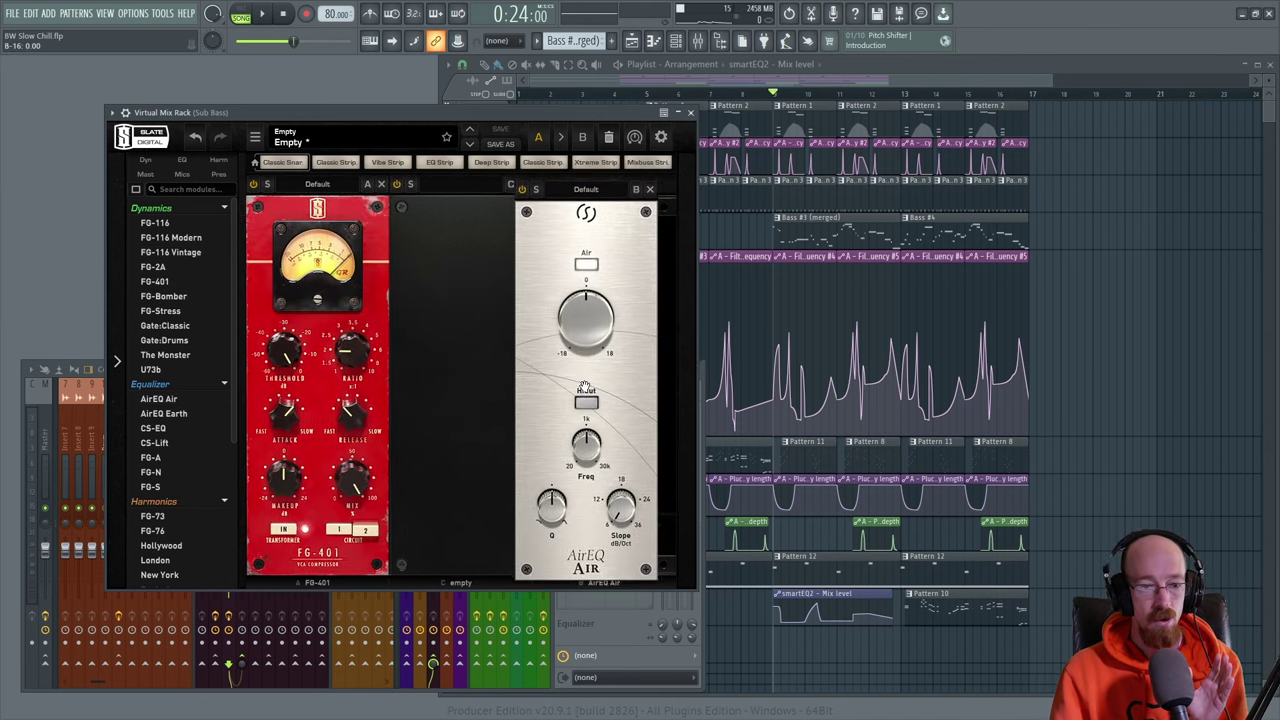
pyautogui.moveTo(585, 388); pyautogui.dragTo(458, 395)
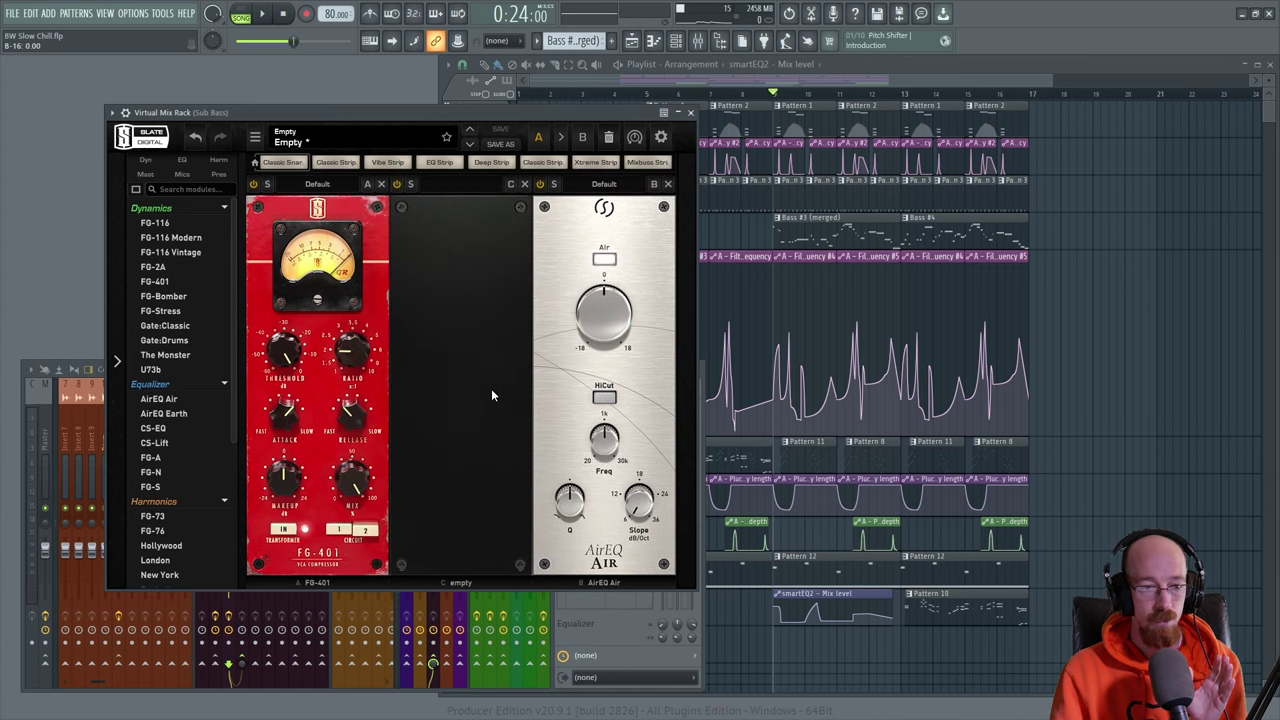
pyautogui.moveTo(366, 208); pyautogui.dragTo(509, 208)
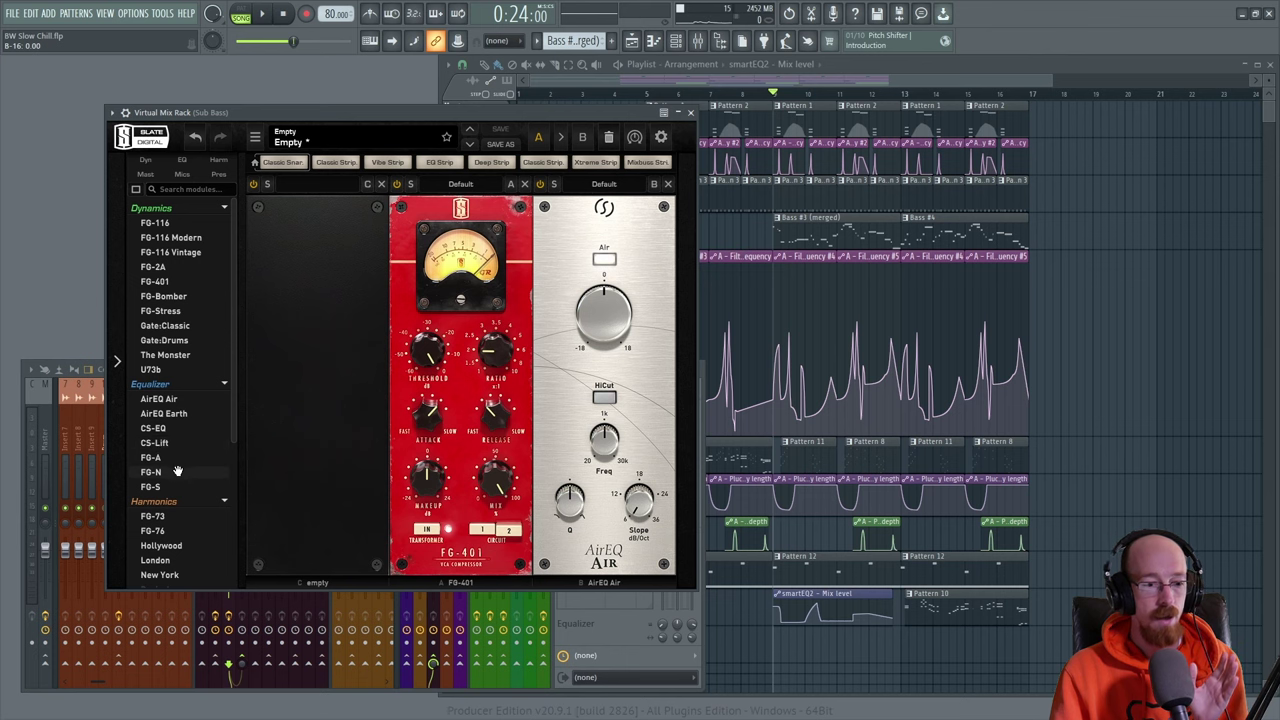
pyautogui.moveTo(177, 471); pyautogui.dragTo(280, 417)
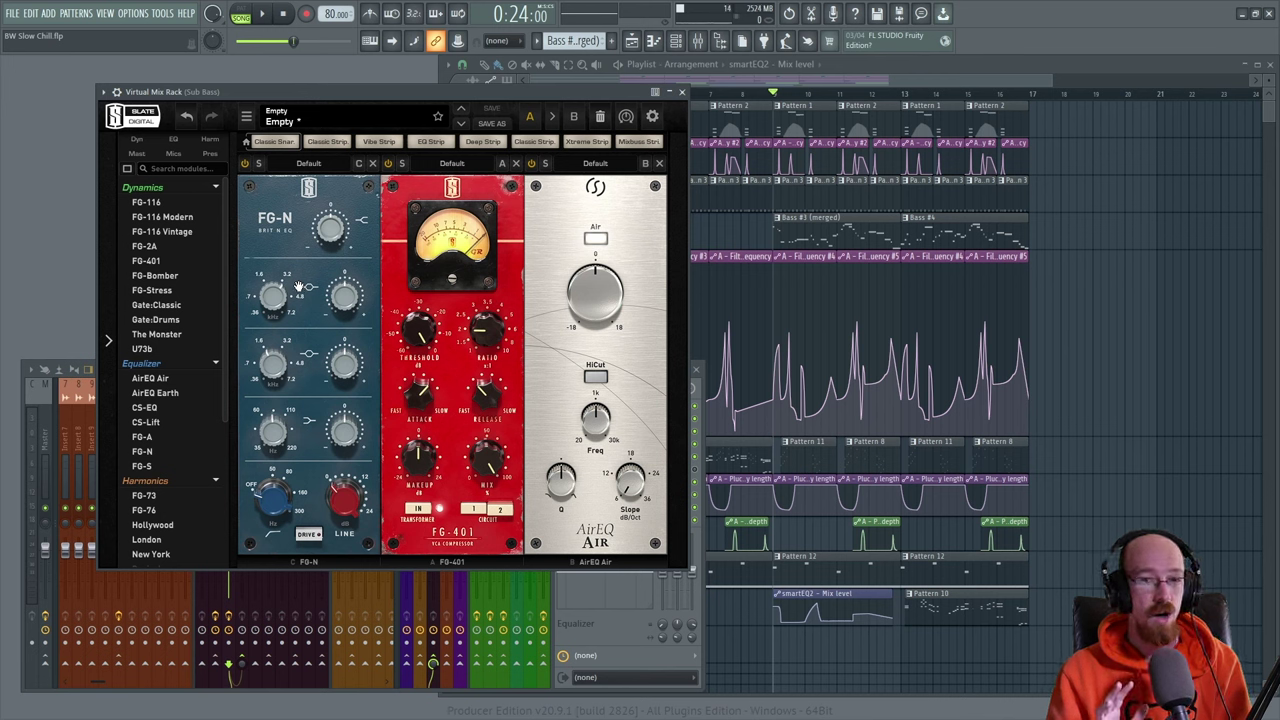
pyautogui.moveTo(273, 366)
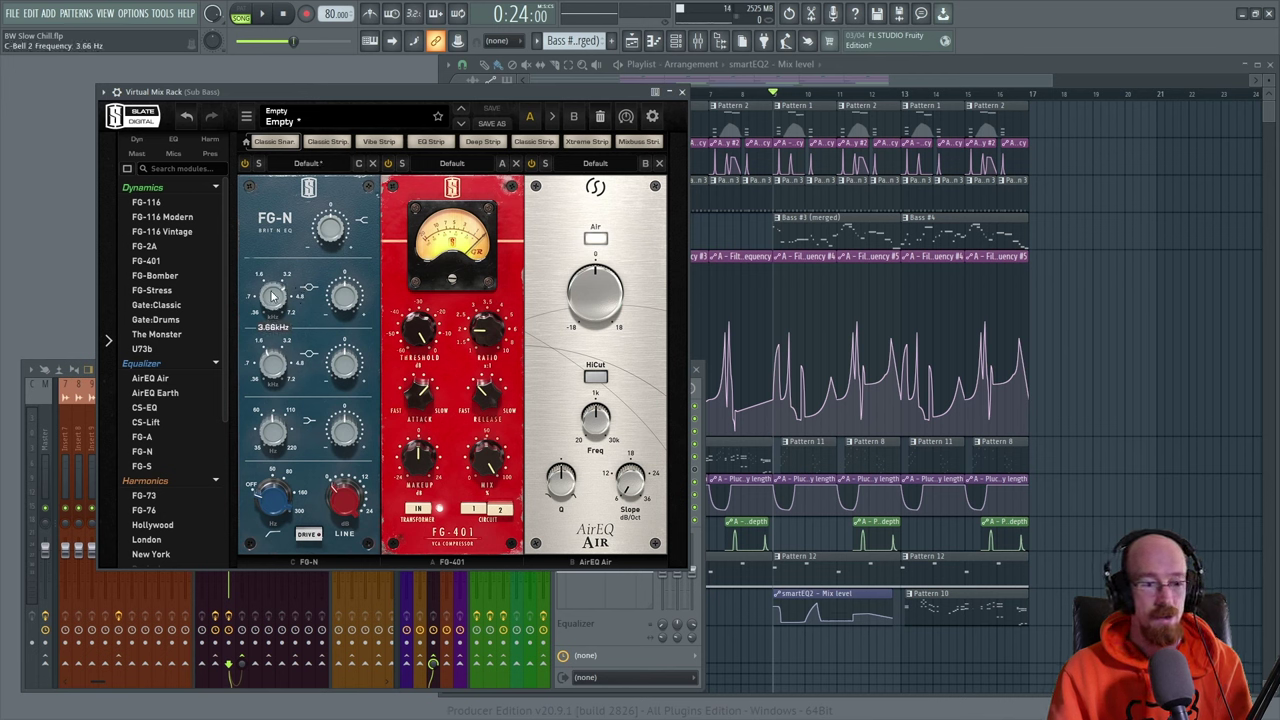
# - Retune the FG-N bell band frequencies, bringing the first bell to 1.70 kHz
pyautogui.moveTo(272, 368); pyautogui.dragTo(268, 310)
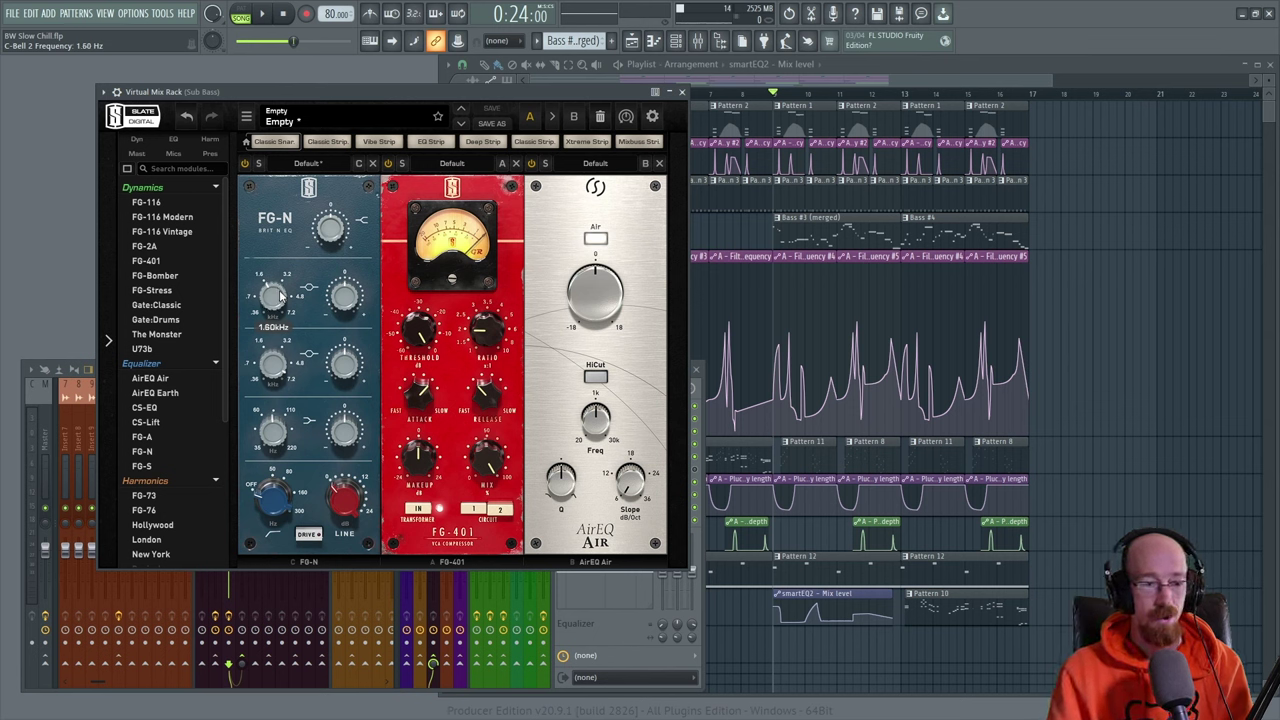
pyautogui.moveTo(278, 293); pyautogui.dragTo(280, 242)
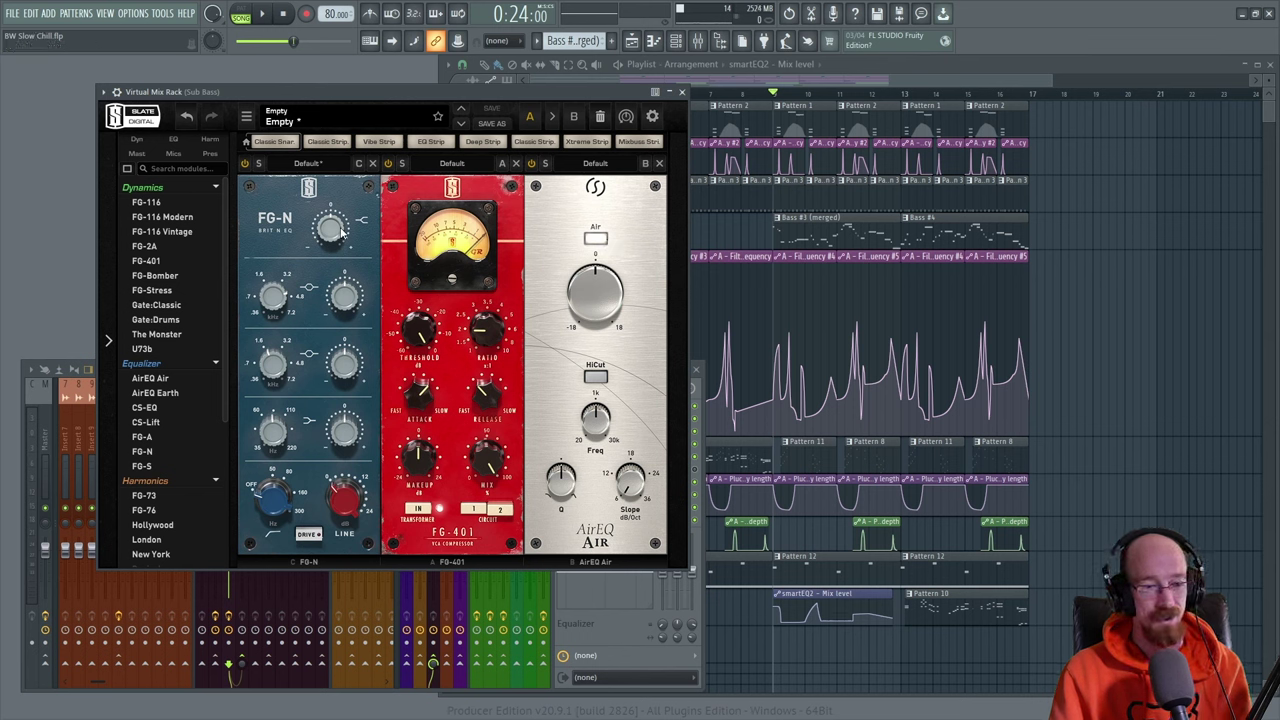
# - While playing, nudge the FG-N high shelf and back, and set FG-401 makeup to +6.51 dB
pyautogui.click(780, 100)
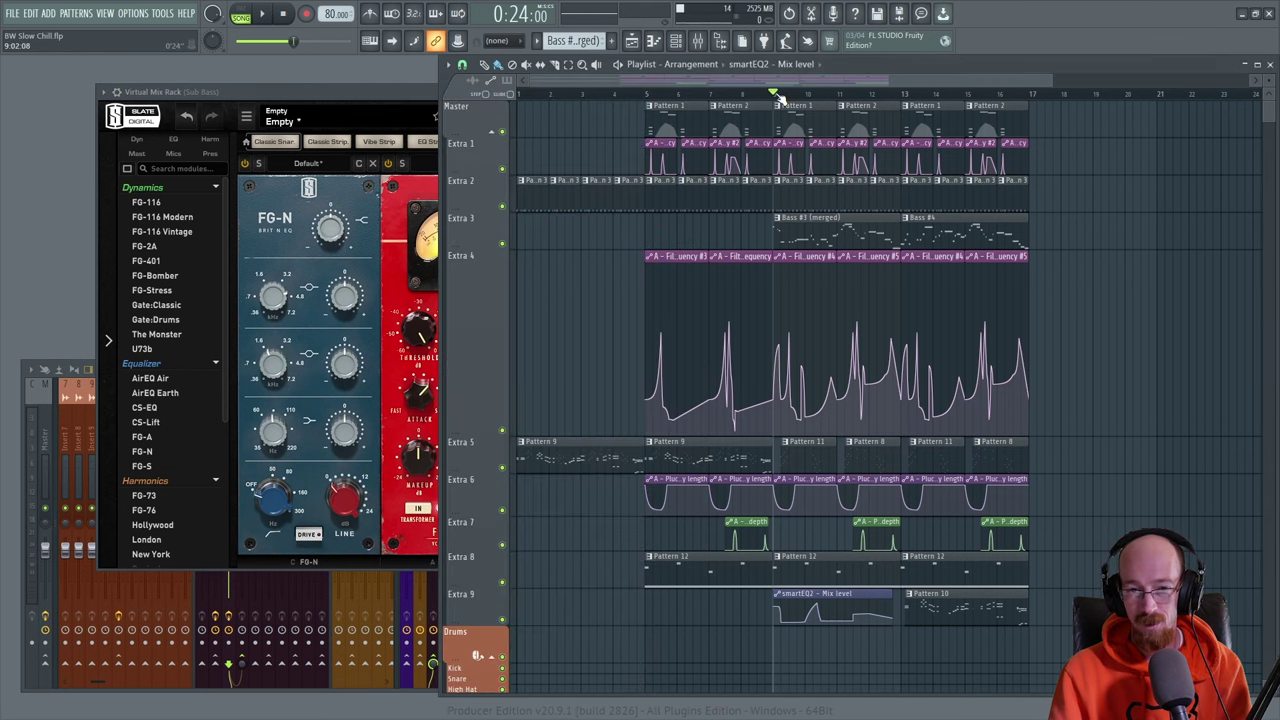
pyautogui.press('space')
pyautogui.click(365, 93)
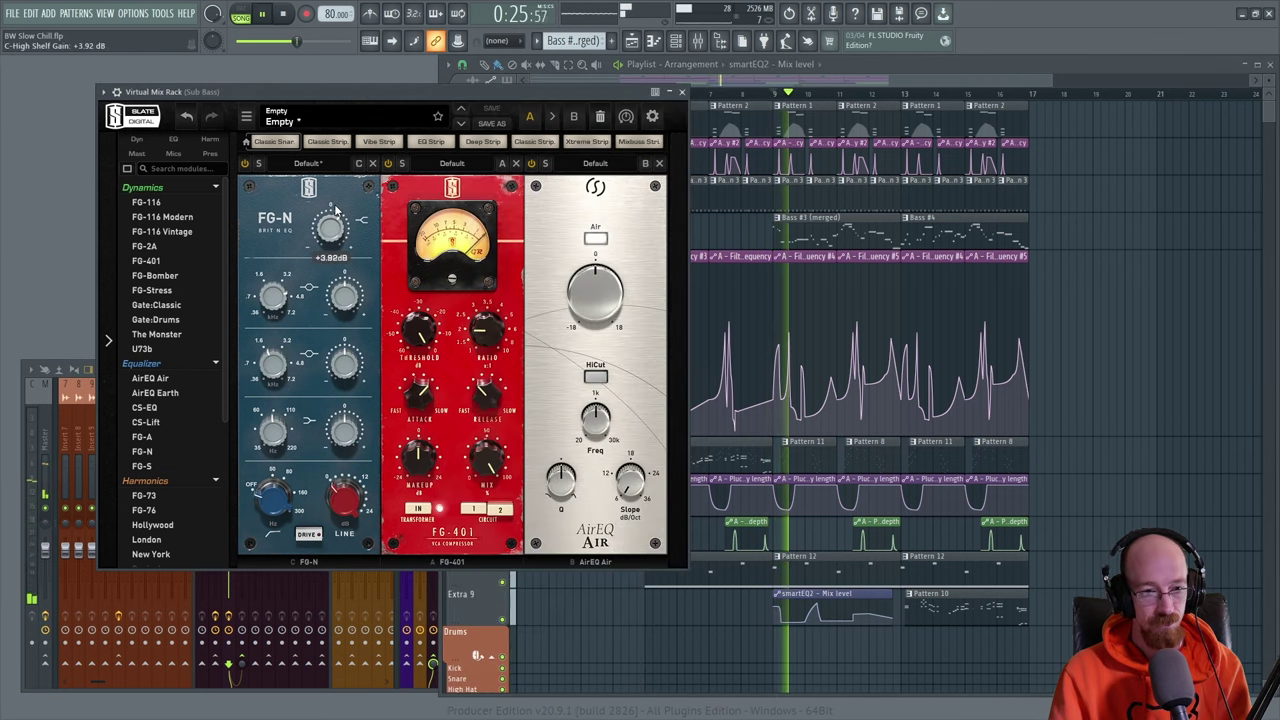
pyautogui.scroll(10, 335, 230)
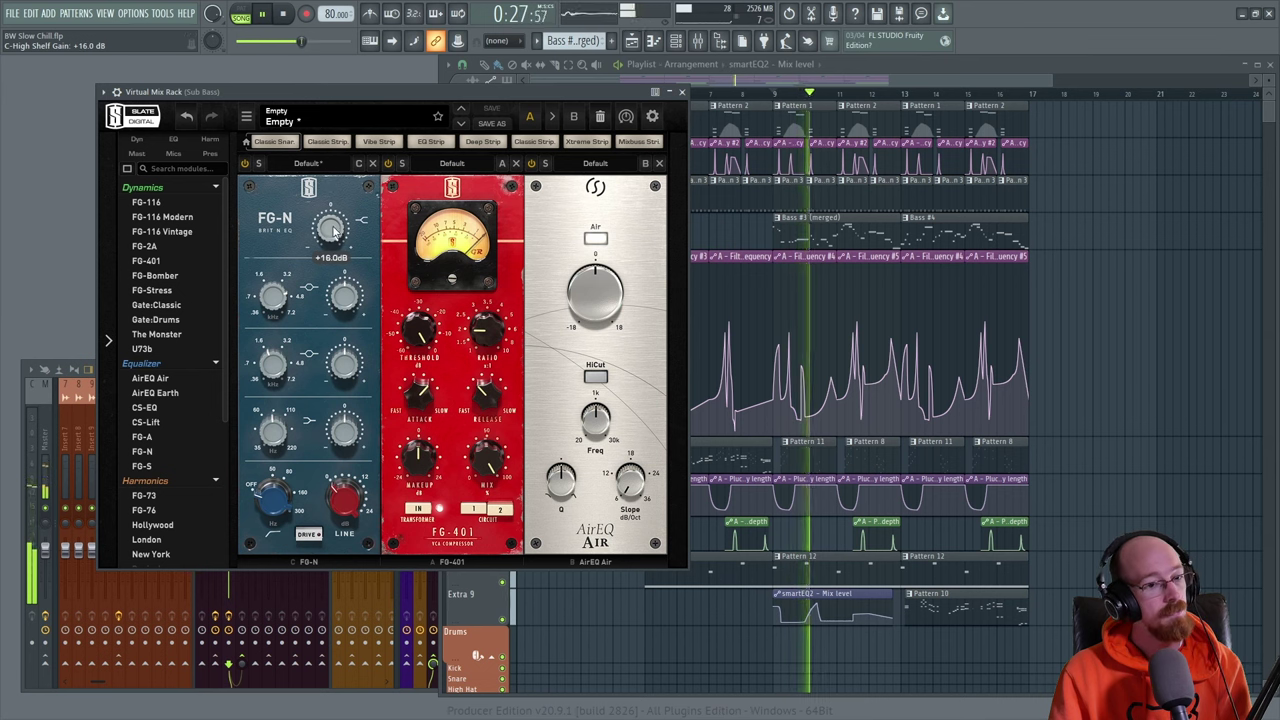
pyautogui.scroll(-10, 335, 230)
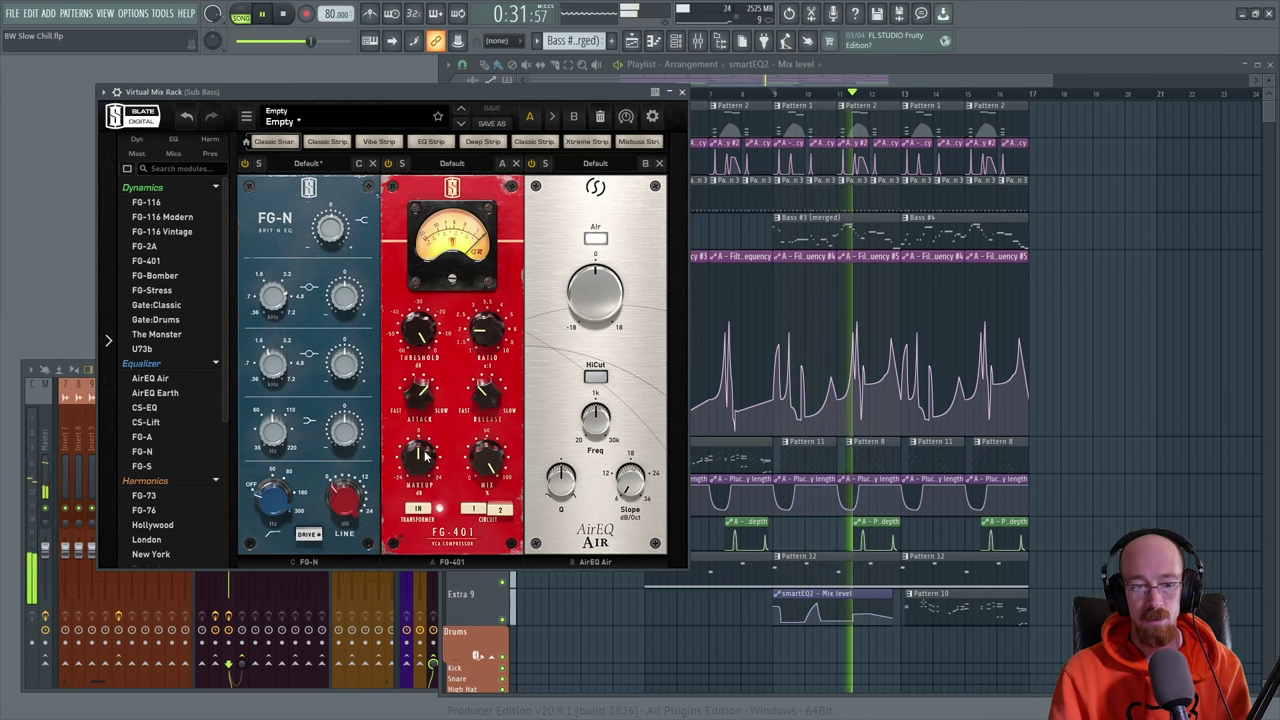
pyautogui.moveTo(425, 458); pyautogui.dragTo(420, 462)
pyautogui.press('space')
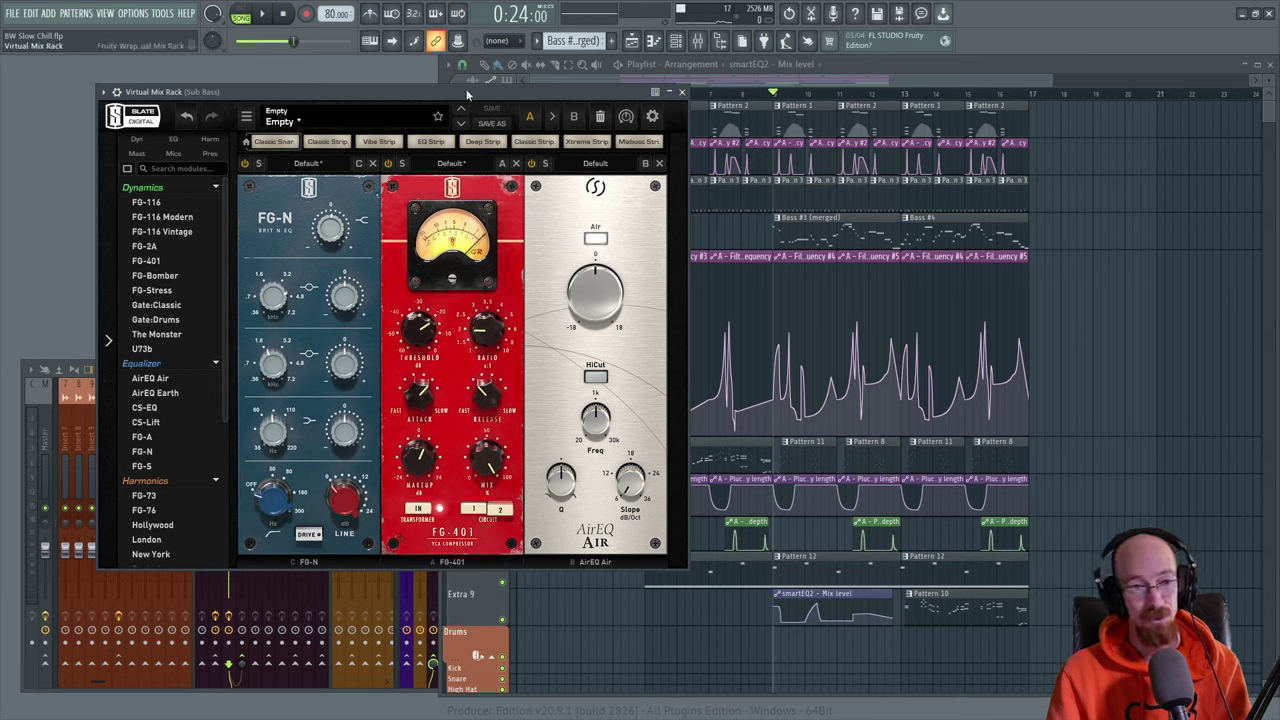
# - Set FG-401 threshold near -17 dB, attack 4 and makeup +3.78 dB during playback
pyautogui.press('space')
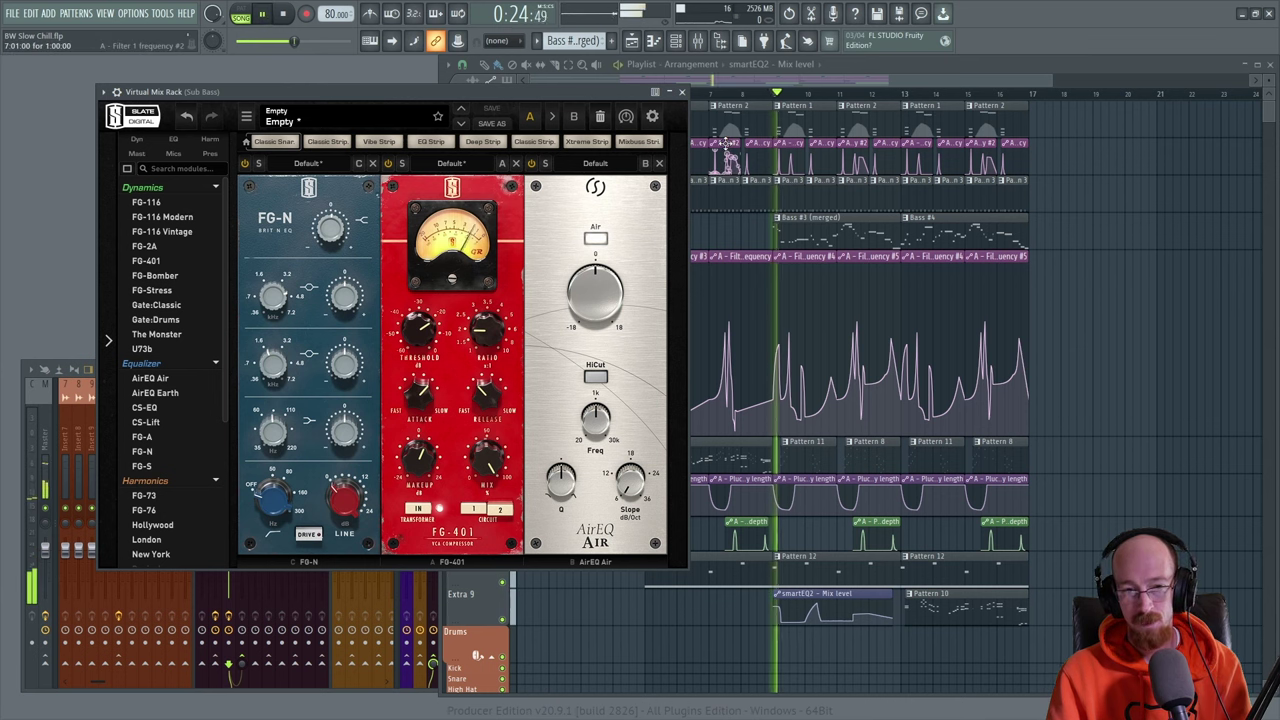
pyautogui.moveTo(432, 320)
pyautogui.mouseDown()
pyautogui.moveTo(422, 327)
pyautogui.moveTo(502, 338)
pyautogui.mouseUp()
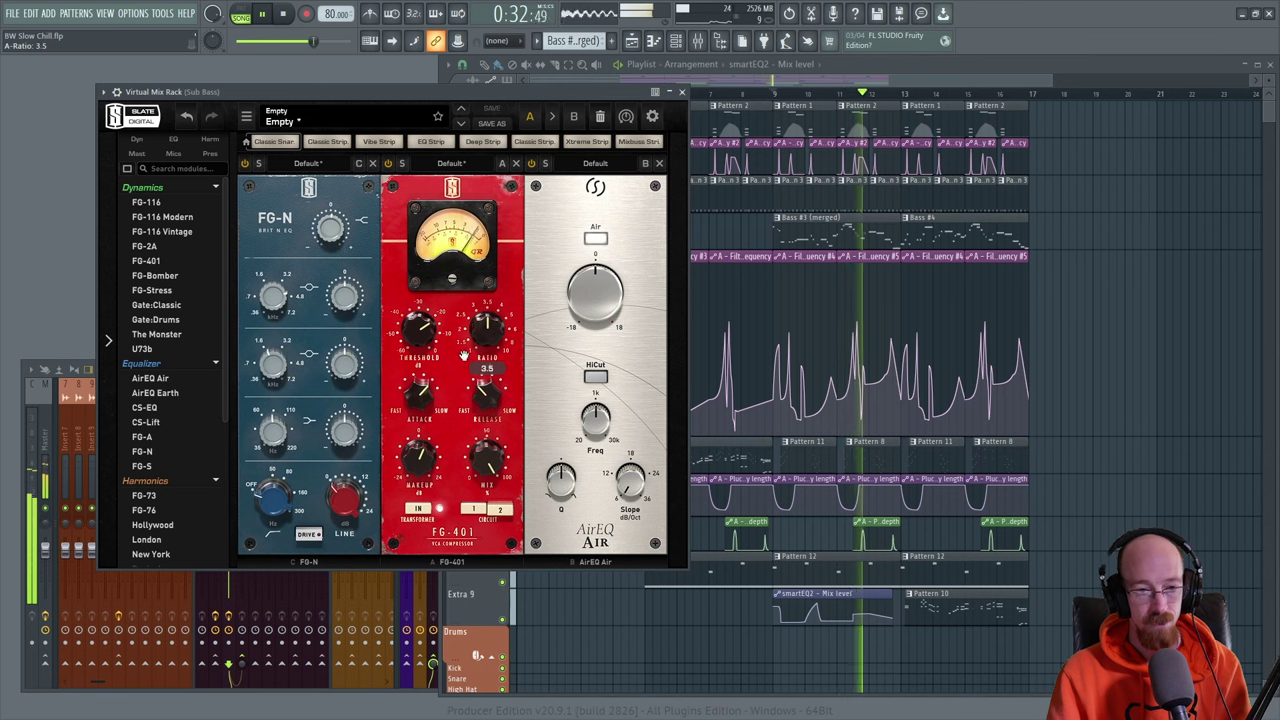
pyautogui.moveTo(420, 333); pyautogui.dragTo(421, 396)
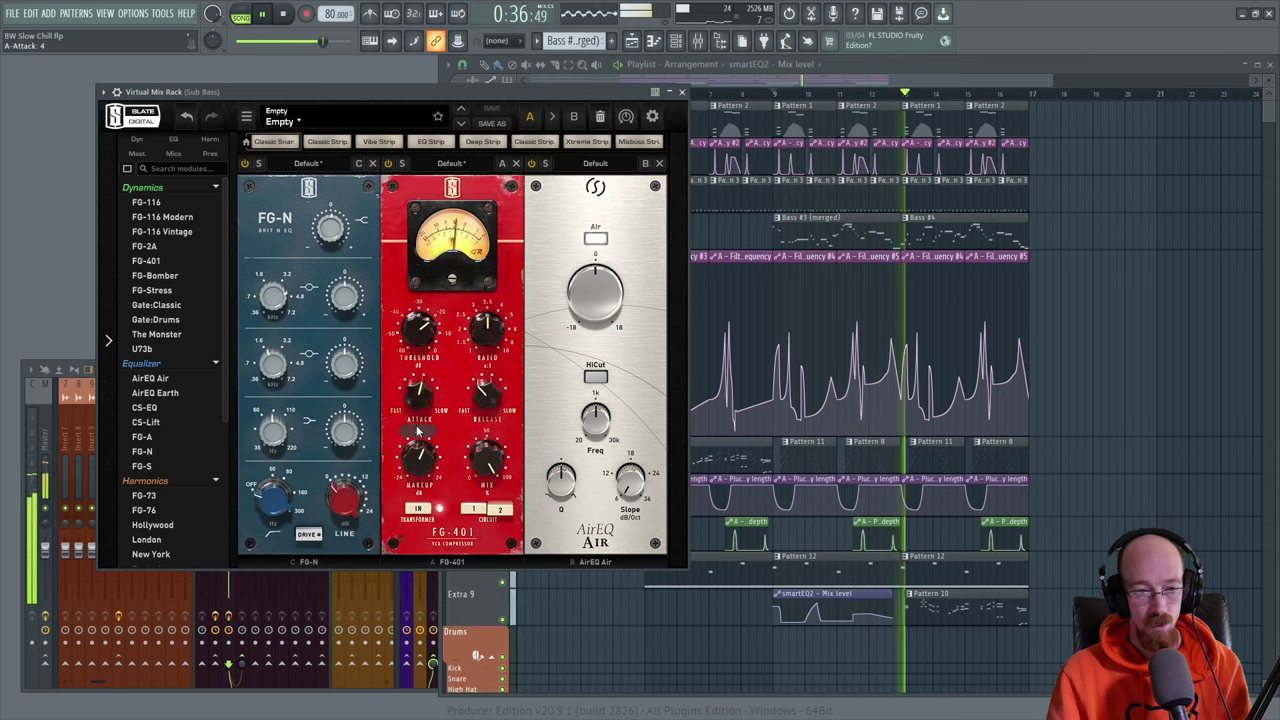
pyautogui.moveTo(421, 396)
pyautogui.mouseDown()
pyautogui.moveTo(418, 406)
pyautogui.moveTo(484, 404)
pyautogui.mouseUp()
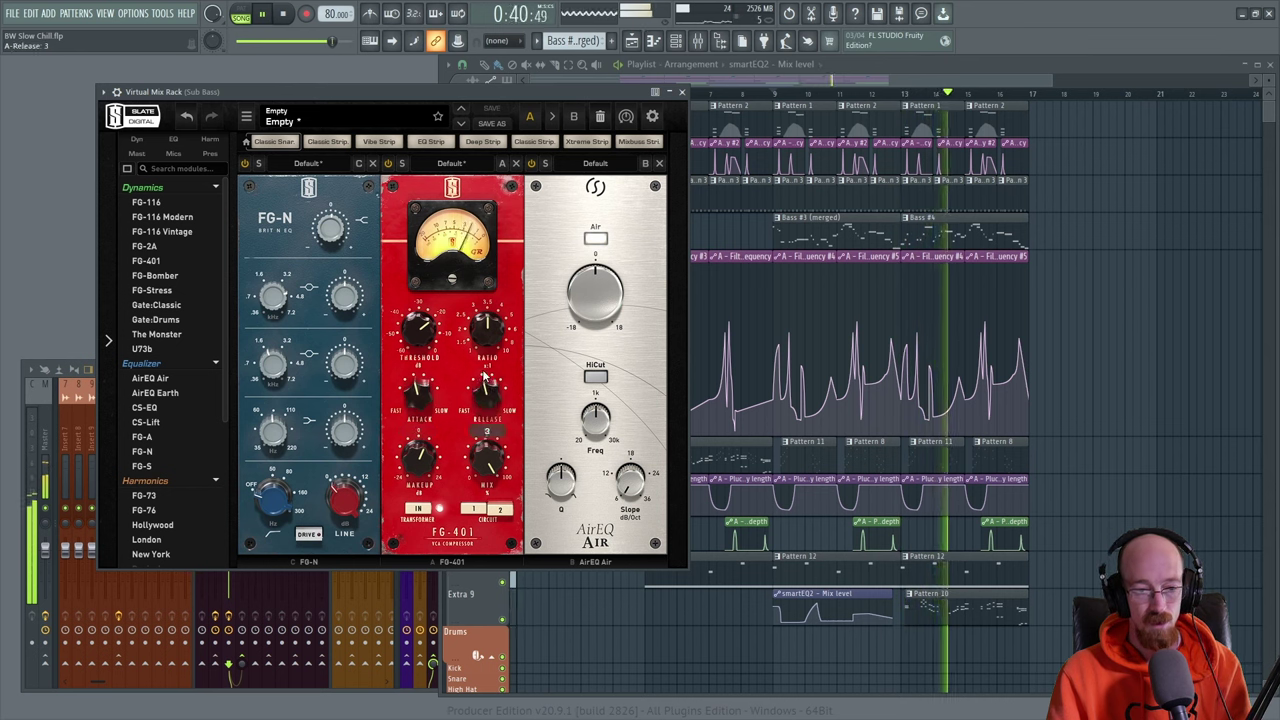
pyautogui.moveTo(418, 460); pyautogui.dragTo(416, 466)
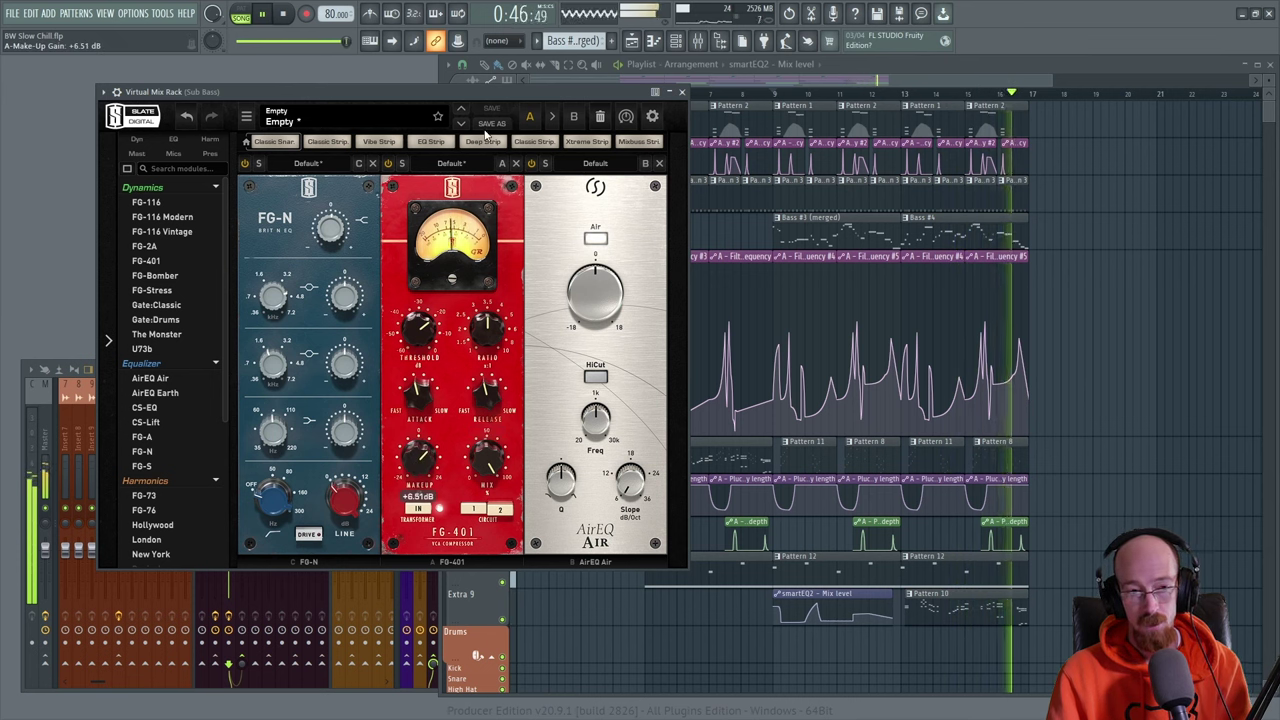
pyautogui.press('space')
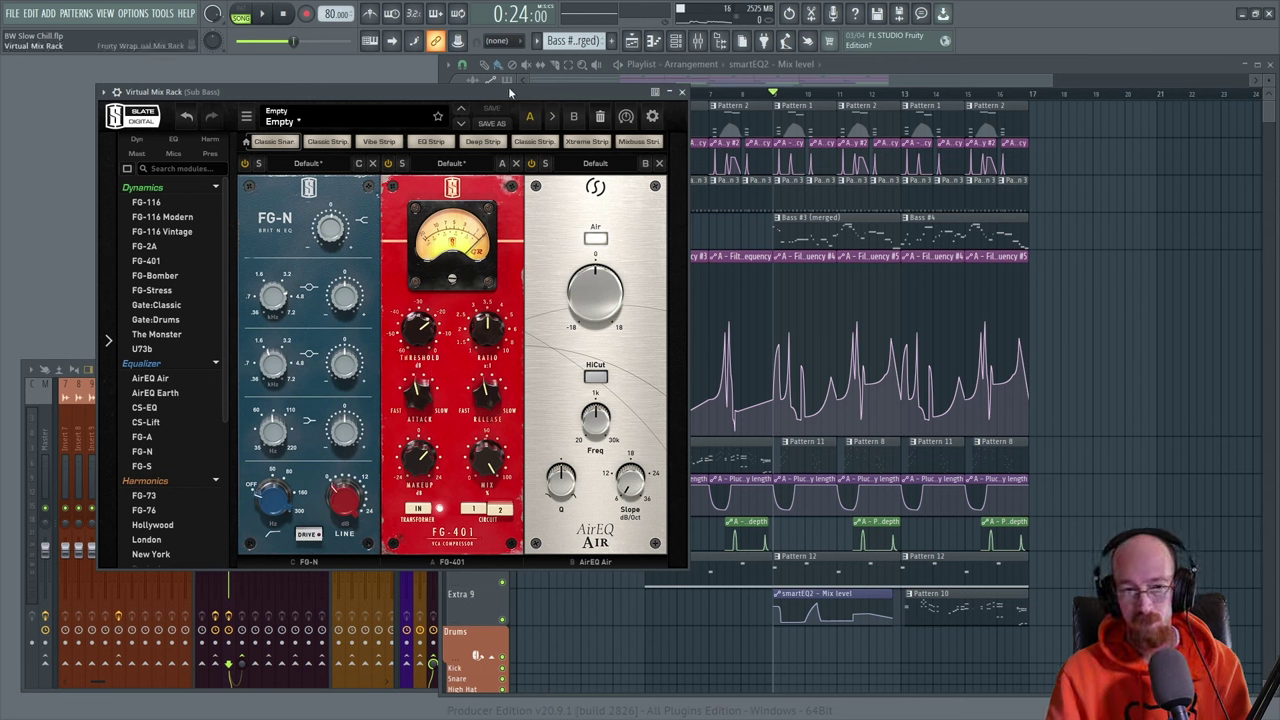
# - Audition FG-401 makeup gain at maximum, then return it to about +6.5 dB
pyautogui.press('space')
pyautogui.moveTo(421, 462)
pyautogui.mouseDown()
pyautogui.moveTo(422, 400)
pyautogui.moveTo(413, 452)
pyautogui.mouseUp()
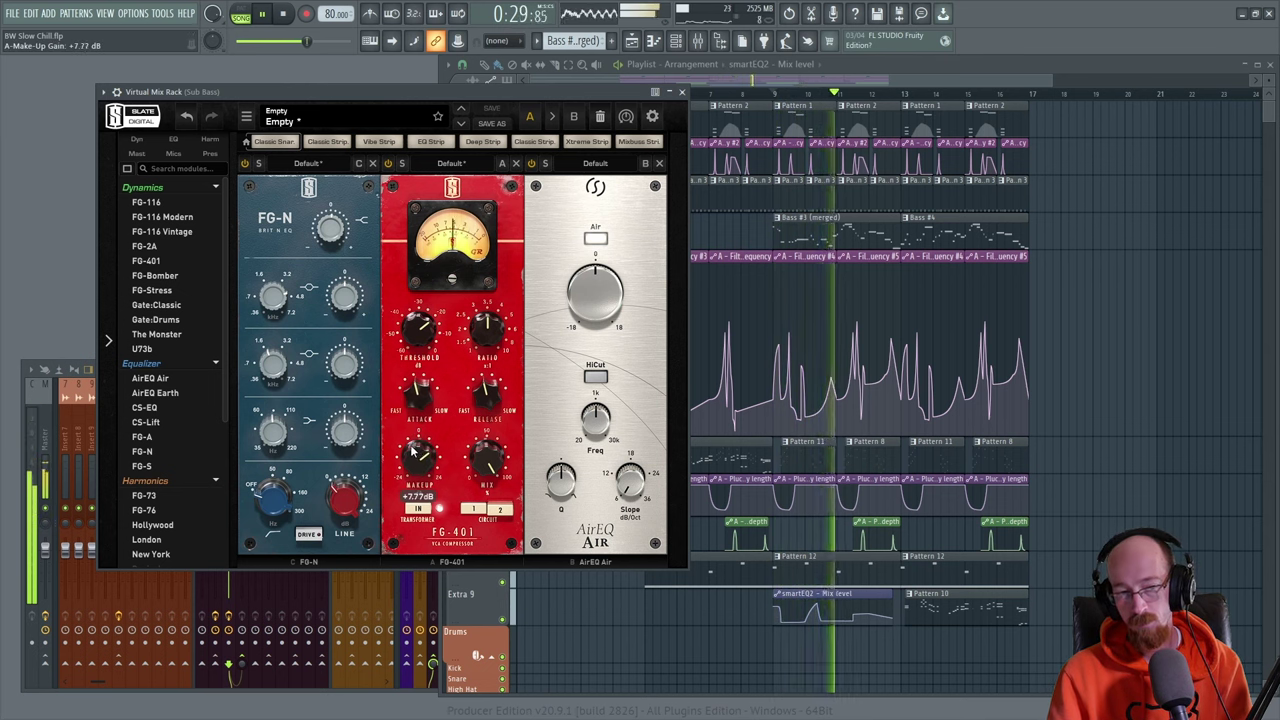
pyautogui.scroll(1, 414, 455)
pyautogui.moveTo(414, 458); pyautogui.dragTo(415, 460)
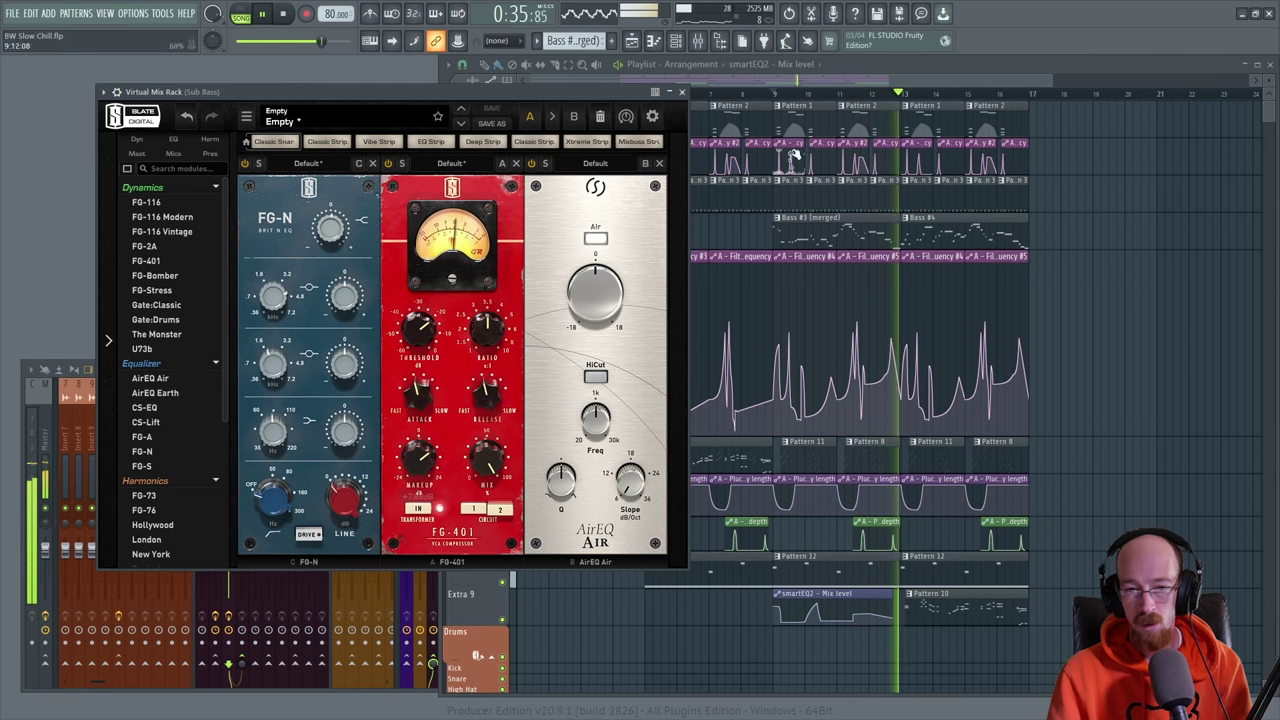
pyautogui.click(580, 351)
pyautogui.click(386, 97)
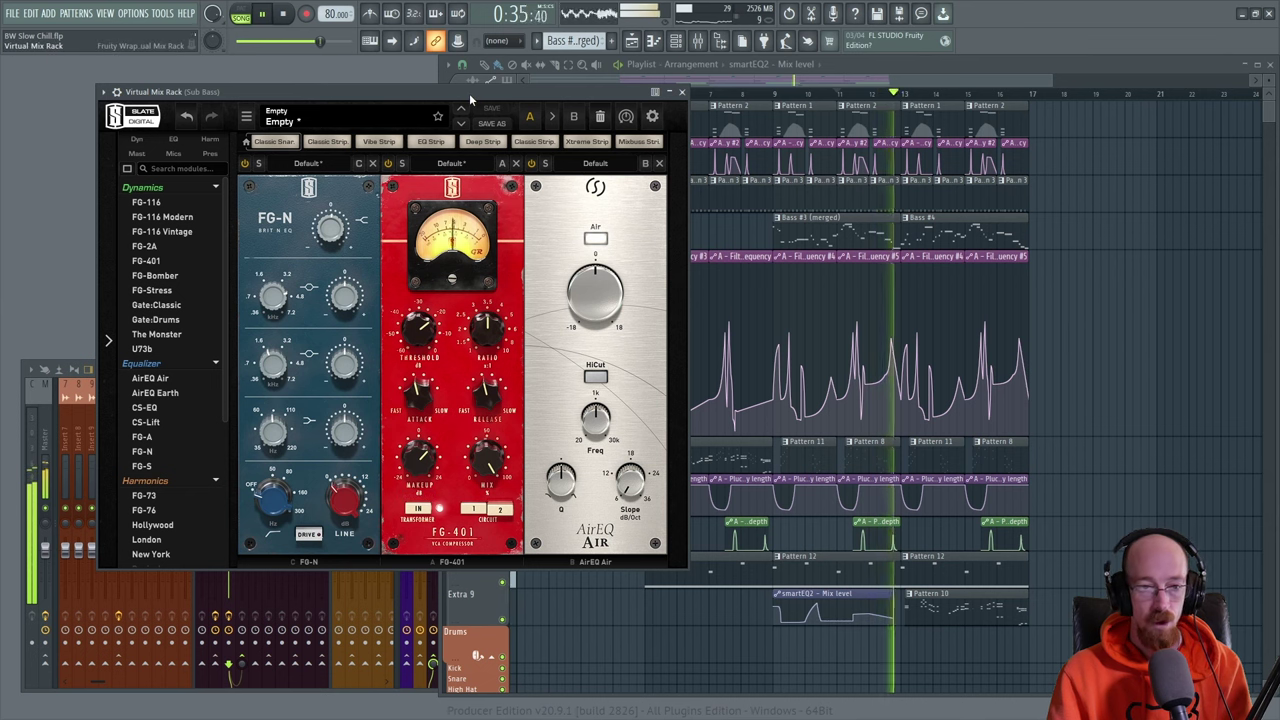
pyautogui.press('space')
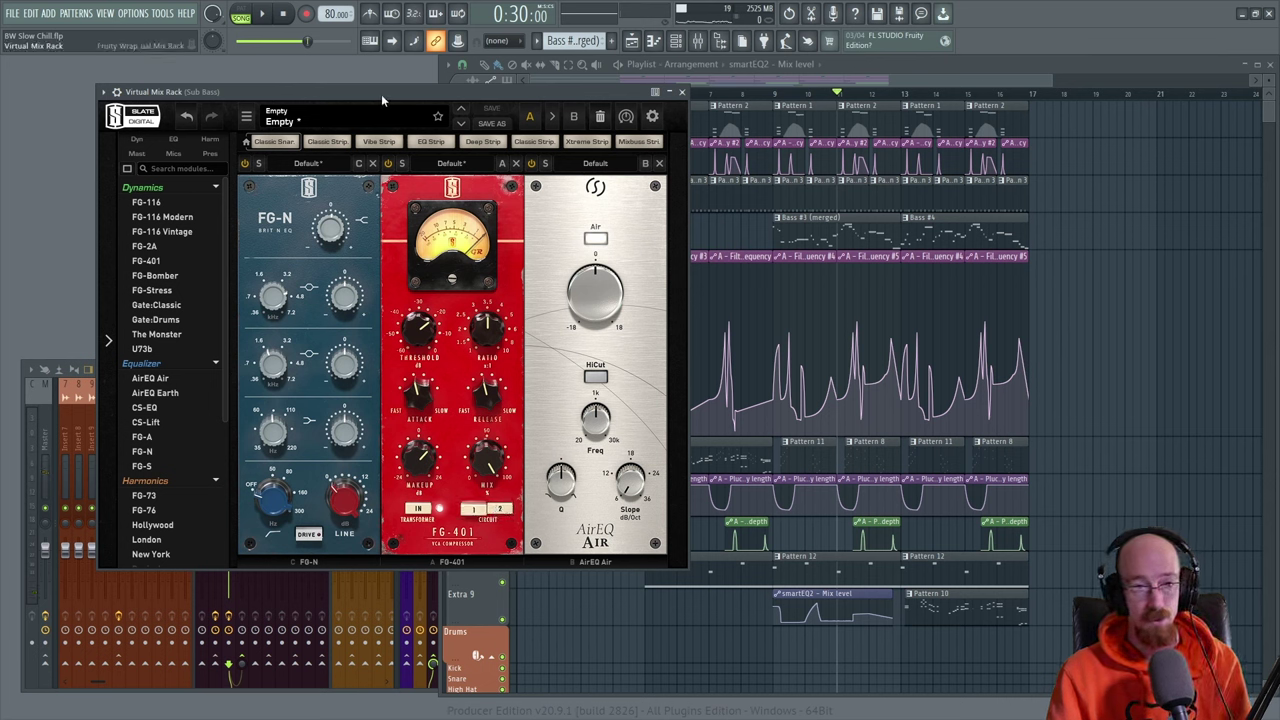
pyautogui.press('space')
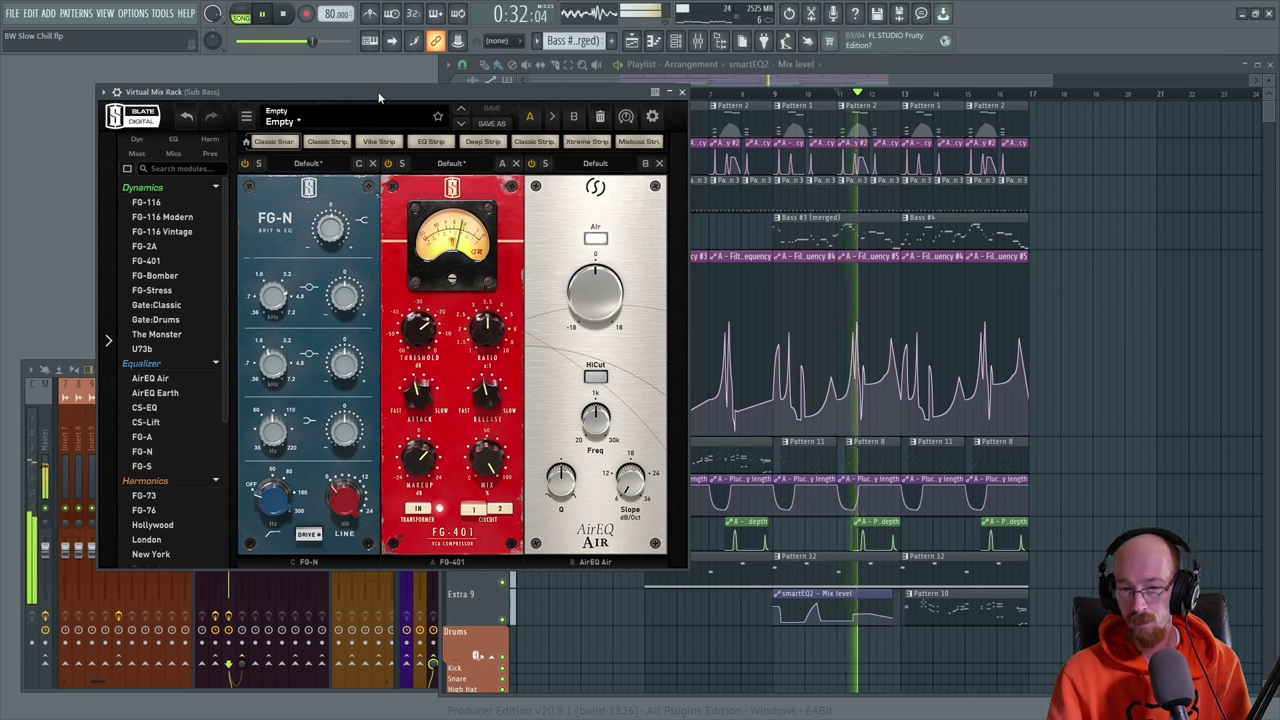
pyautogui.press('space')
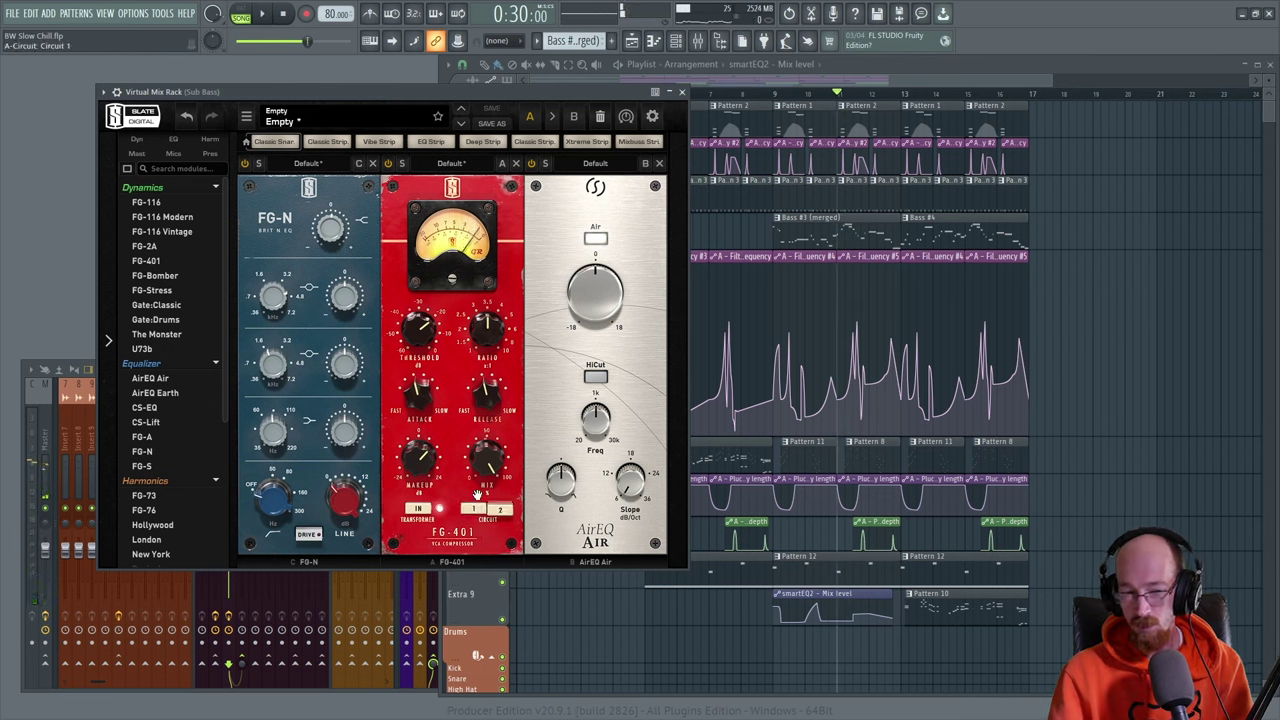
pyautogui.press('space')
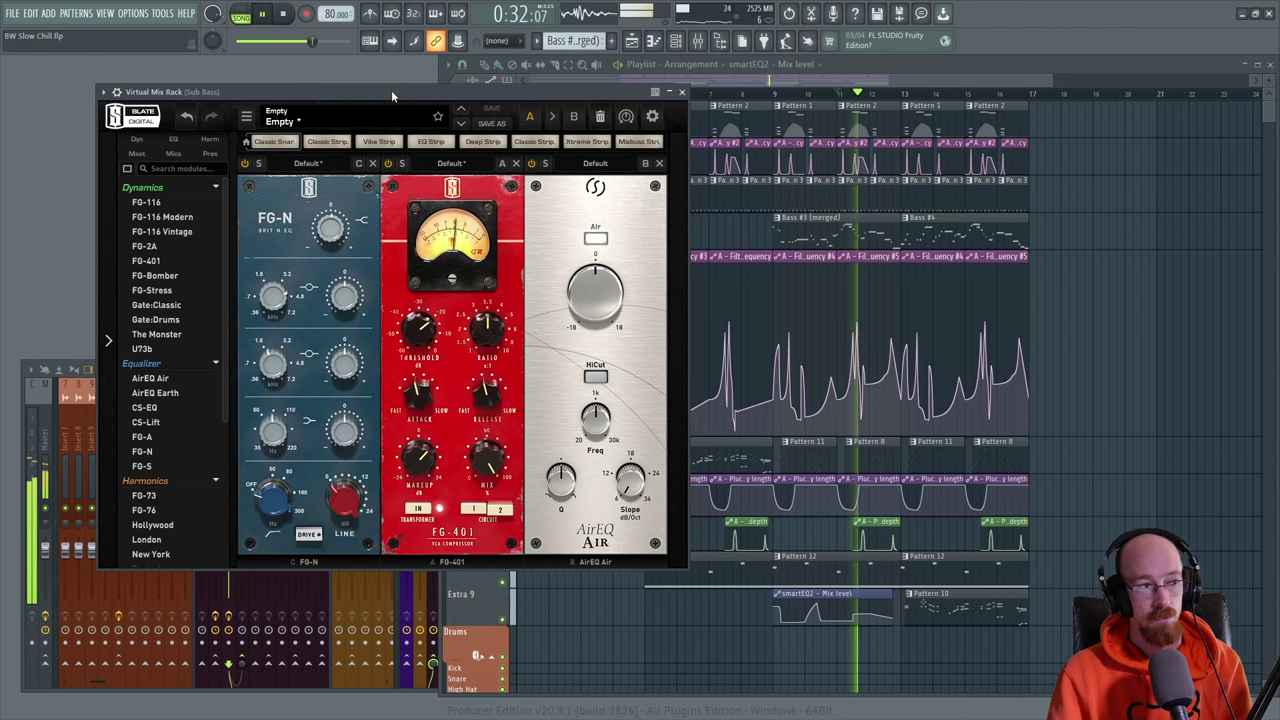
pyautogui.press('space')
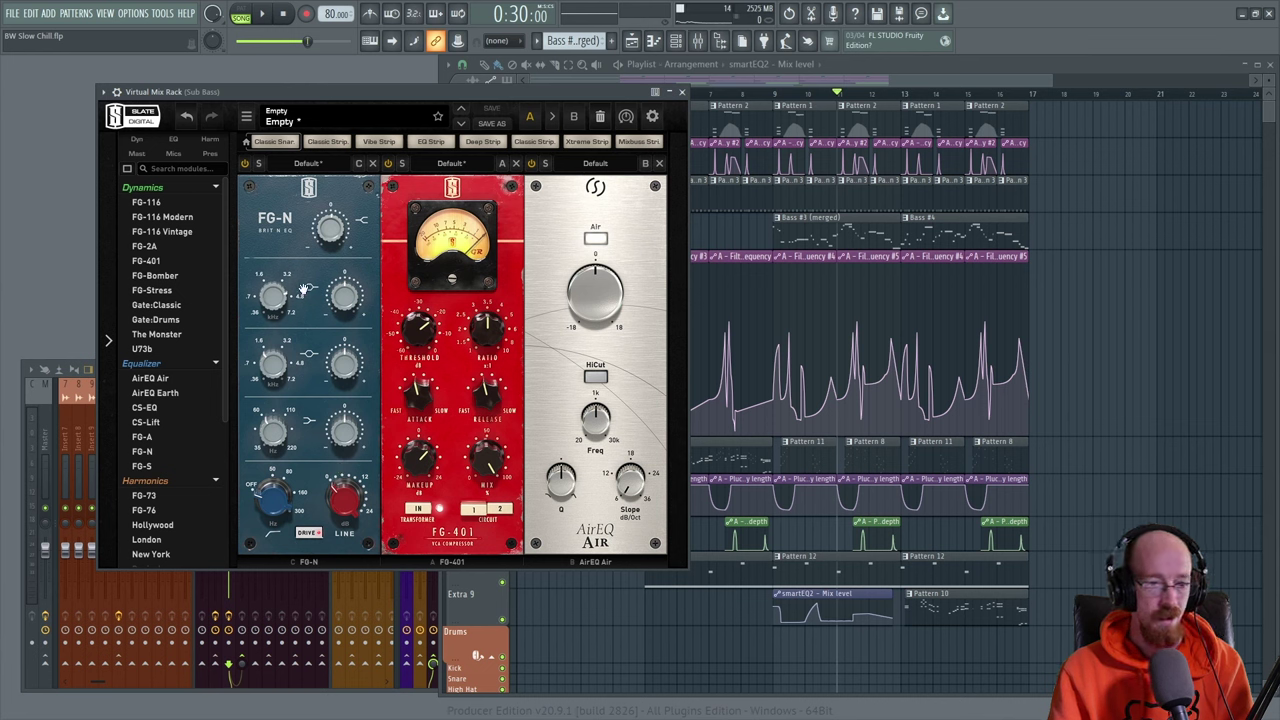
# - During playback, boost the FG-N high shelf to about +4.7 dB and raise a bell band's gain
pyautogui.press('space')
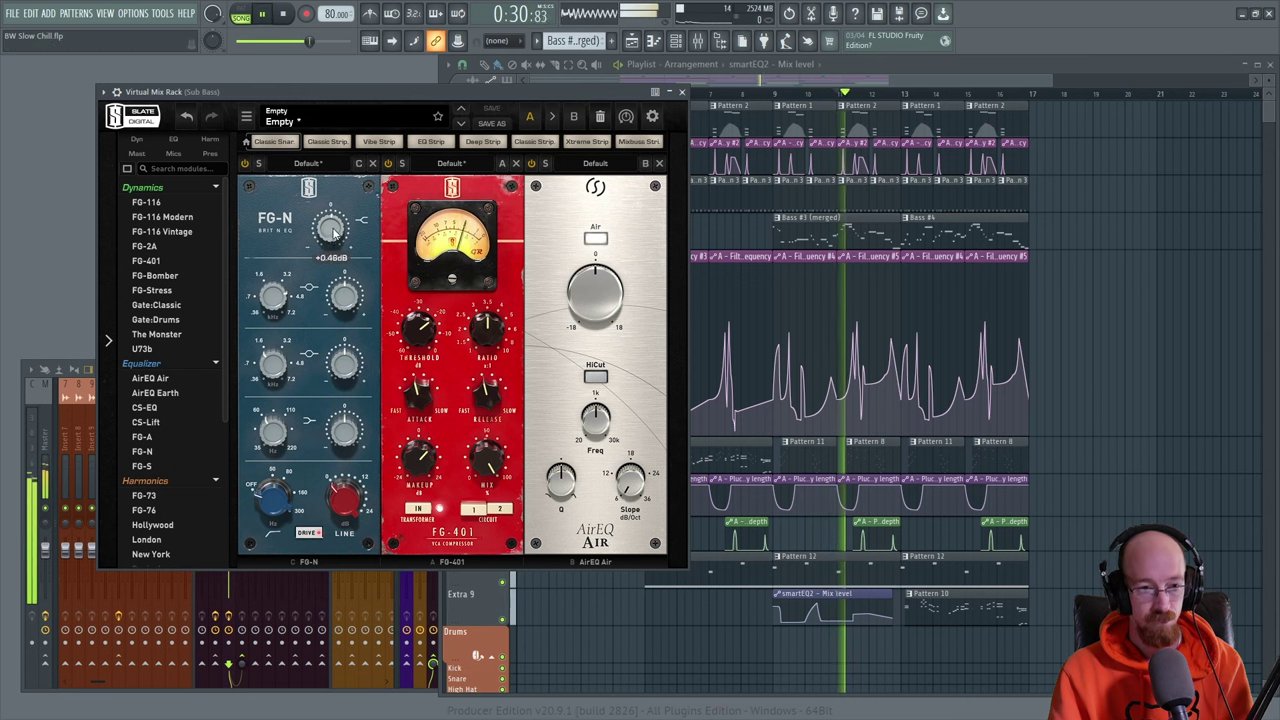
pyautogui.moveTo(331, 234); pyautogui.dragTo(330, 225)
pyautogui.scroll(5, 330, 228)
pyautogui.scroll(-4, 330, 230)
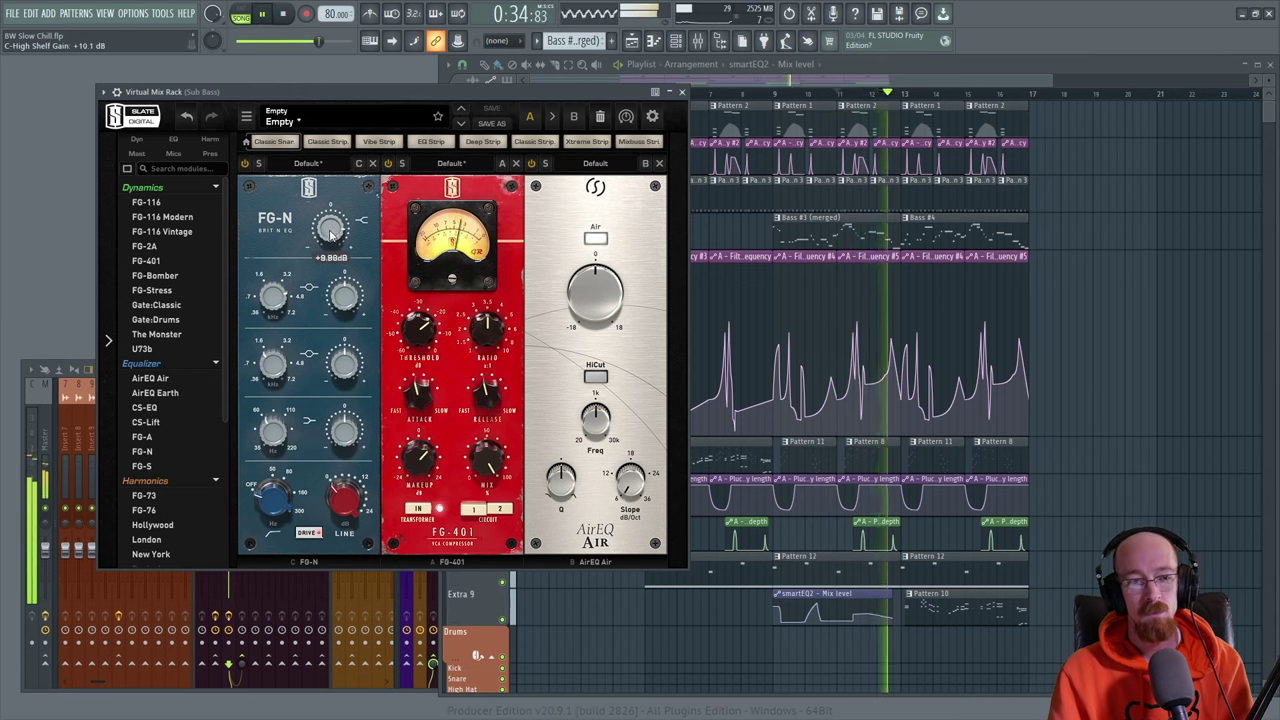
pyautogui.scroll(-2, 330, 229)
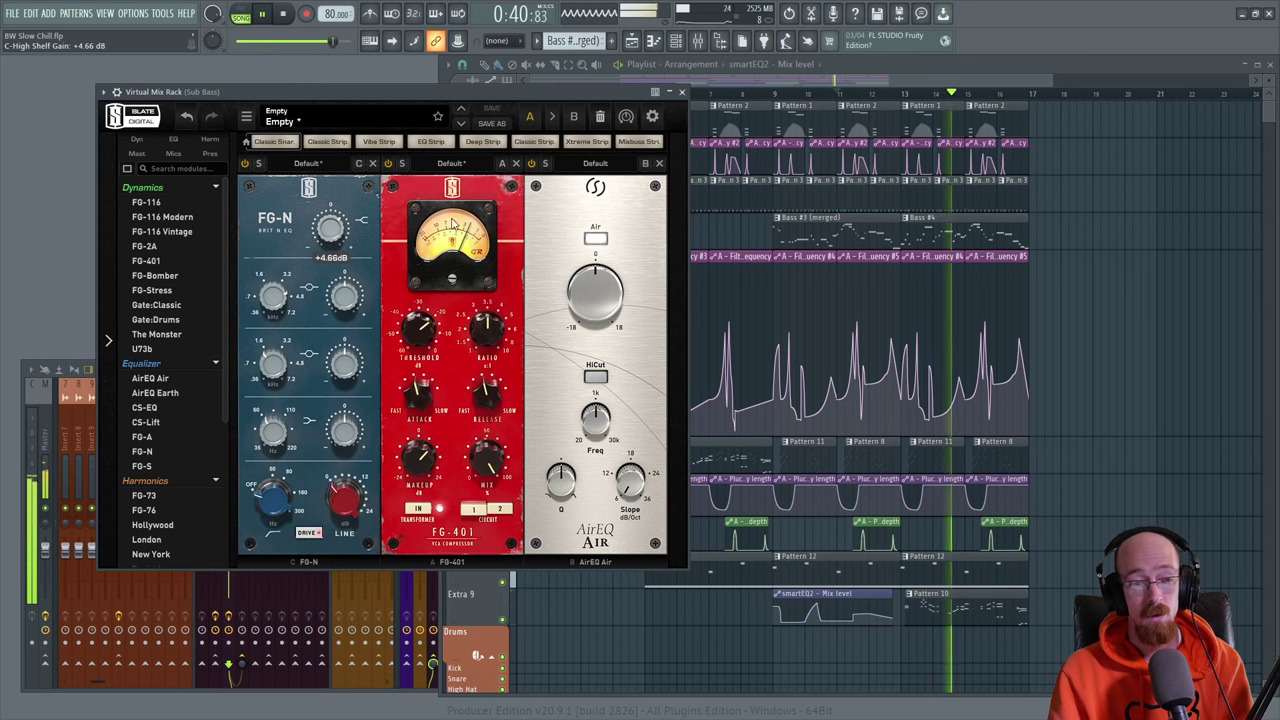
pyautogui.moveTo(344, 296)
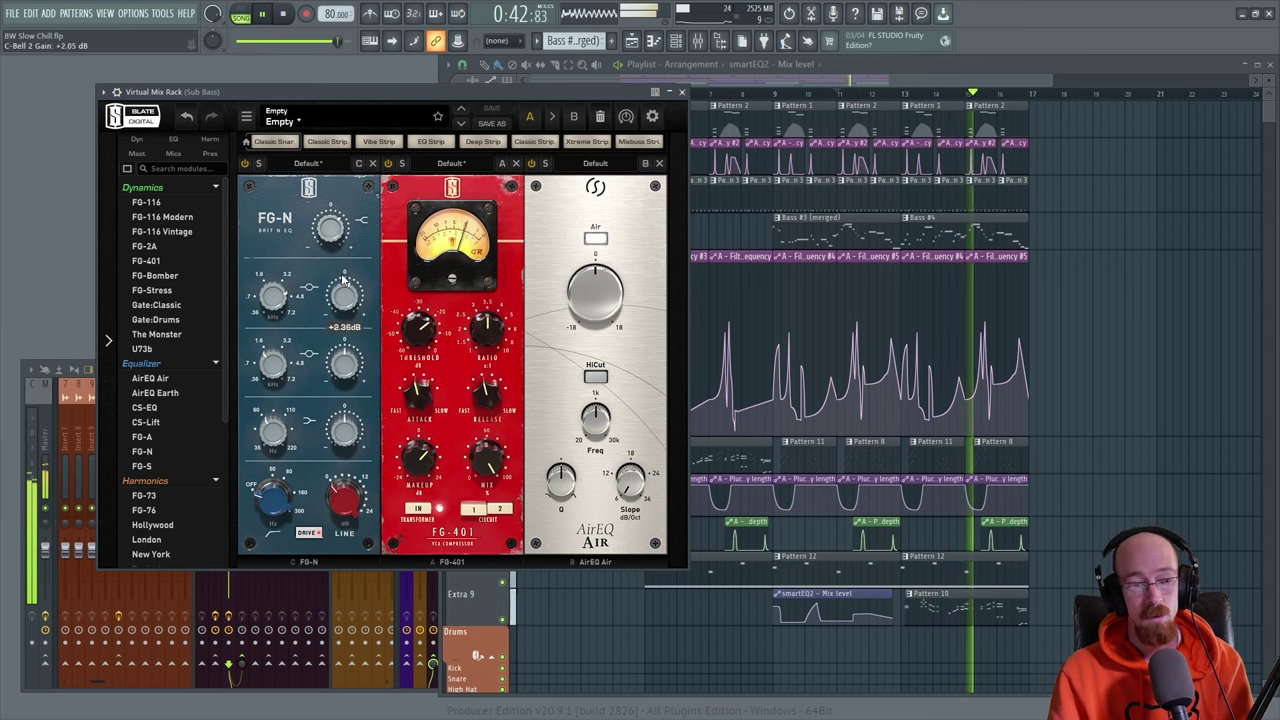
pyautogui.moveTo(345, 299); pyautogui.dragTo(343, 305)
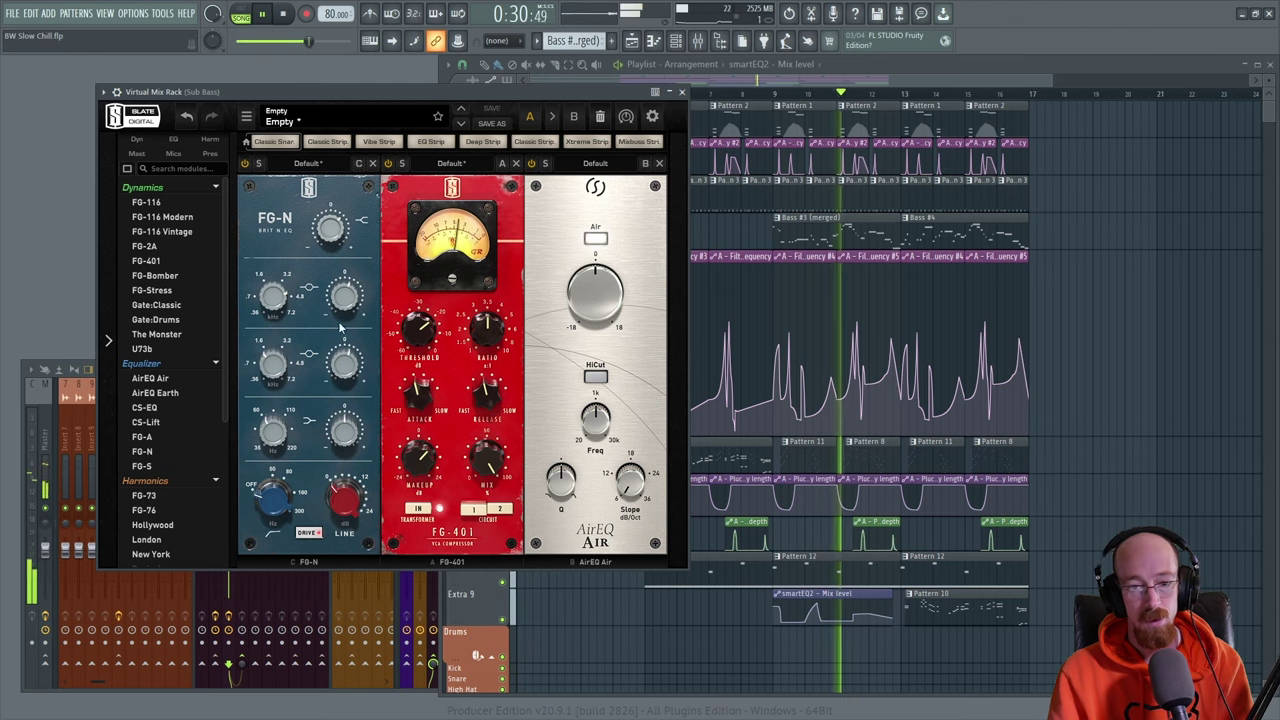
# - Cut the FG-N bell to +4.41 dB, lift the low shelf to +7.56 dB, LINE to 24 dB
pyautogui.click(770, 93)
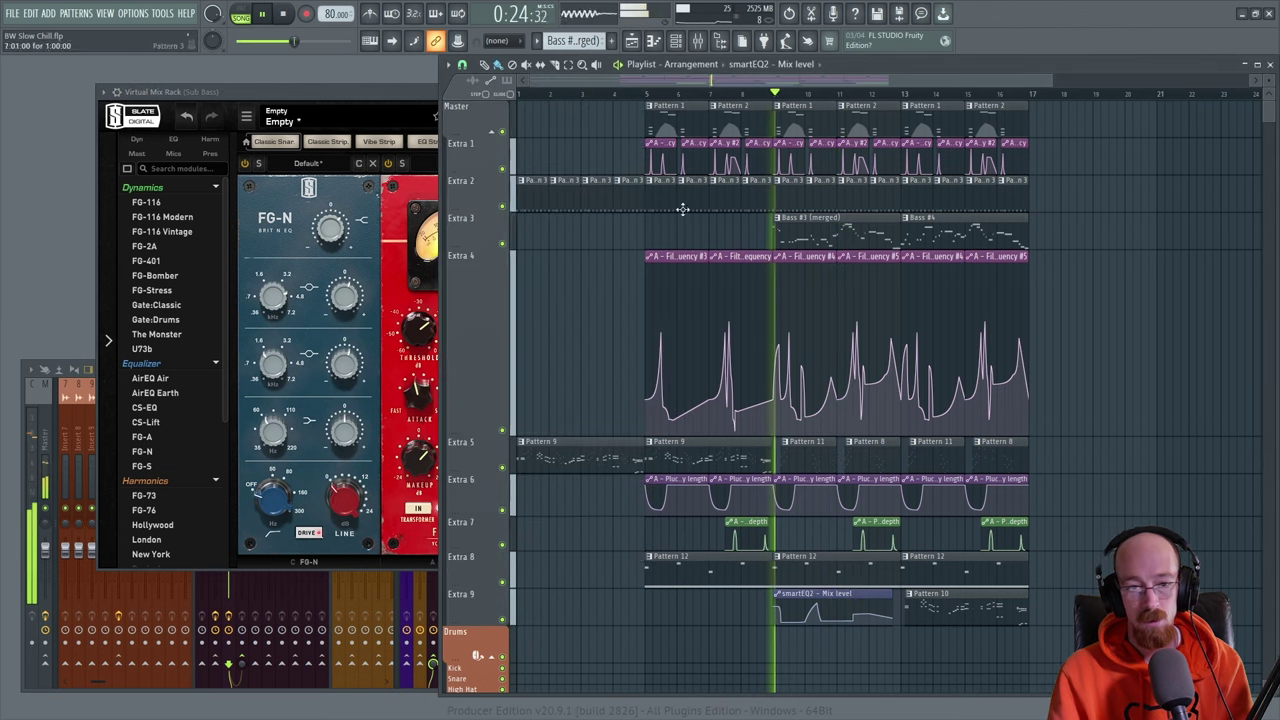
pyautogui.click(379, 92)
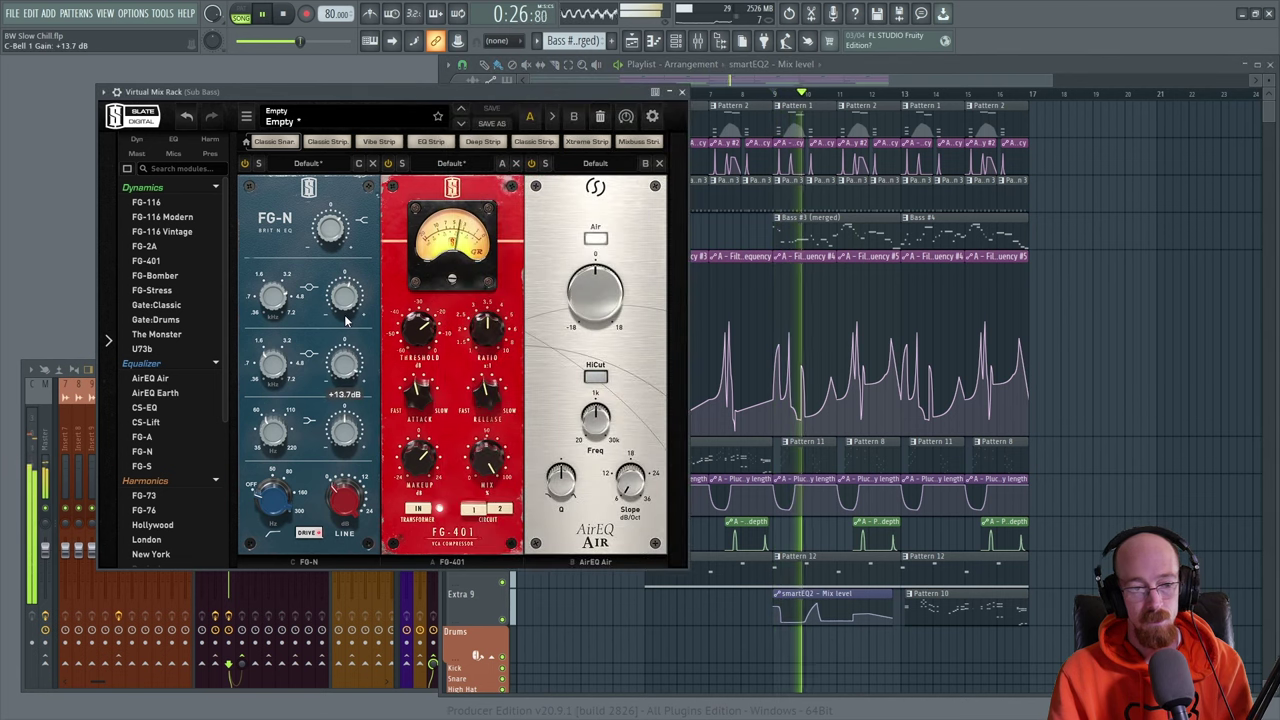
pyautogui.moveTo(344, 314)
pyautogui.mouseDown()
pyautogui.moveTo(354, 455)
pyautogui.moveTo(343, 378)
pyautogui.mouseUp()
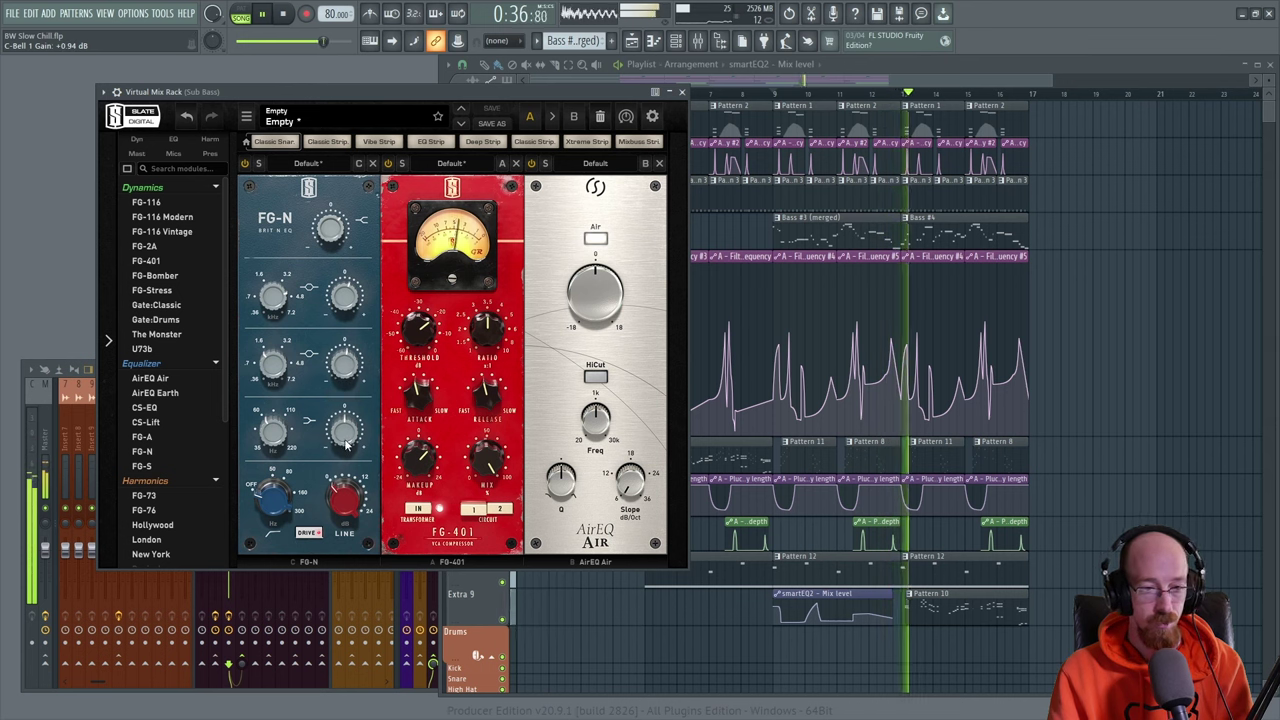
pyautogui.moveTo(345, 444)
pyautogui.mouseDown()
pyautogui.moveTo(345, 405)
pyautogui.moveTo(346, 434)
pyautogui.mouseUp()
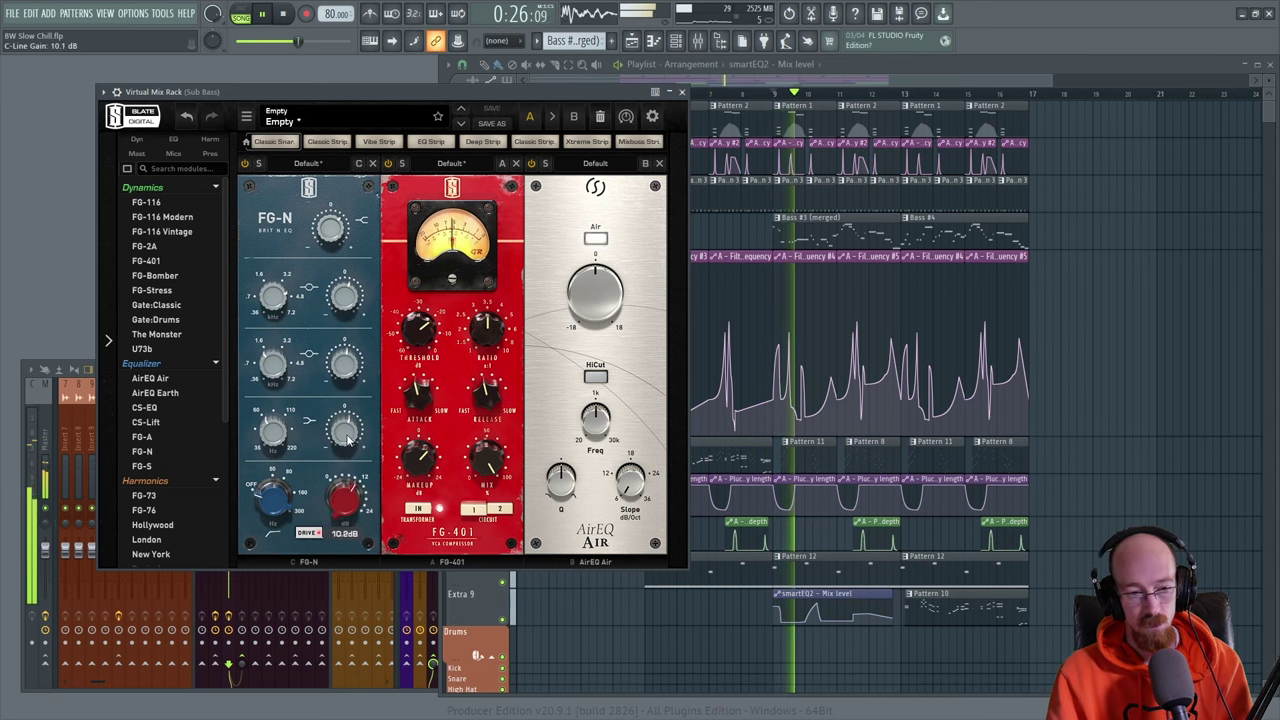
pyautogui.moveTo(351, 490); pyautogui.dragTo(323, 462)
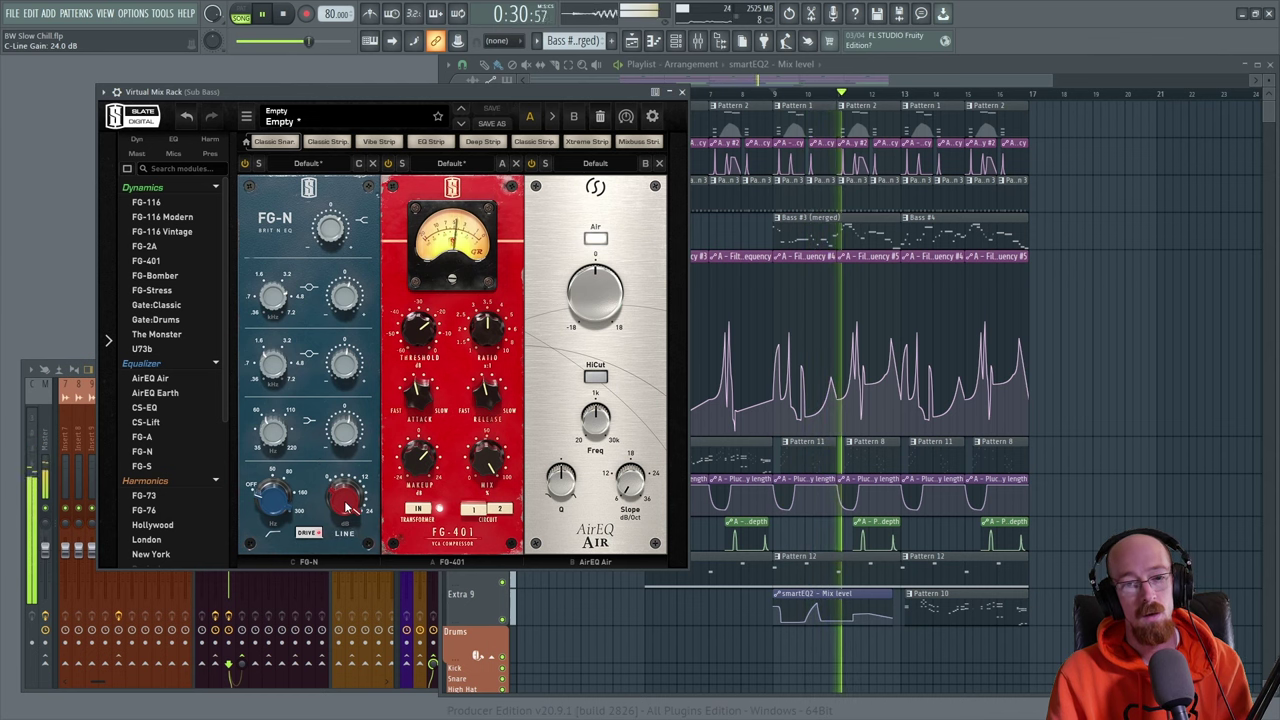
# - Stop playback and detach the Virtual Mix Rack window from the main window
pyautogui.click(810, 93)
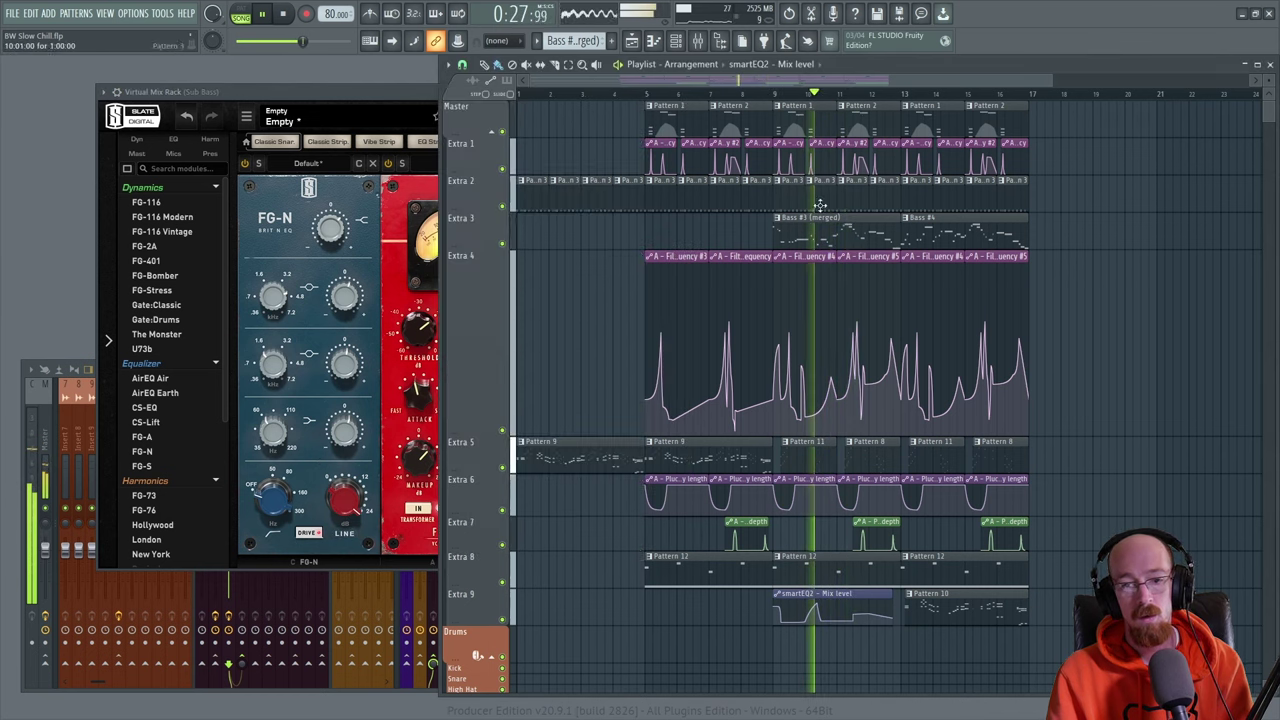
pyautogui.click(390, 95)
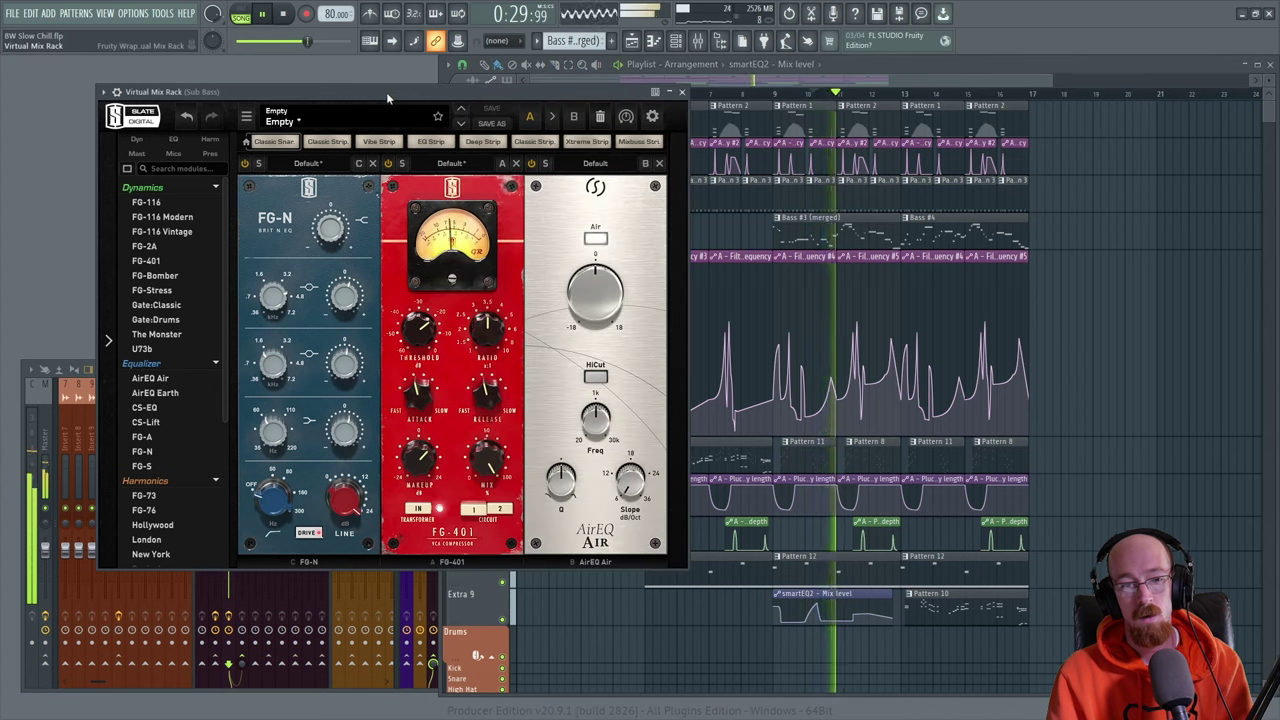
pyautogui.press('space')
pyautogui.click(116, 91)
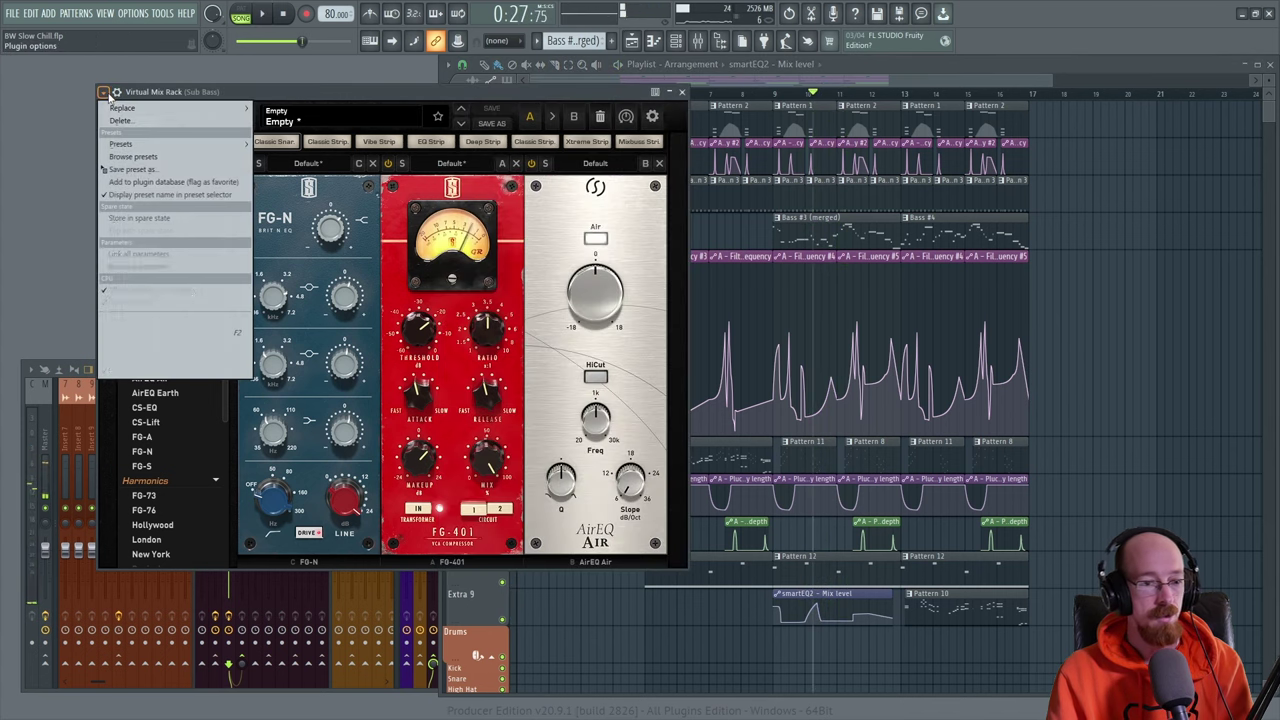
pyautogui.click(130, 152)
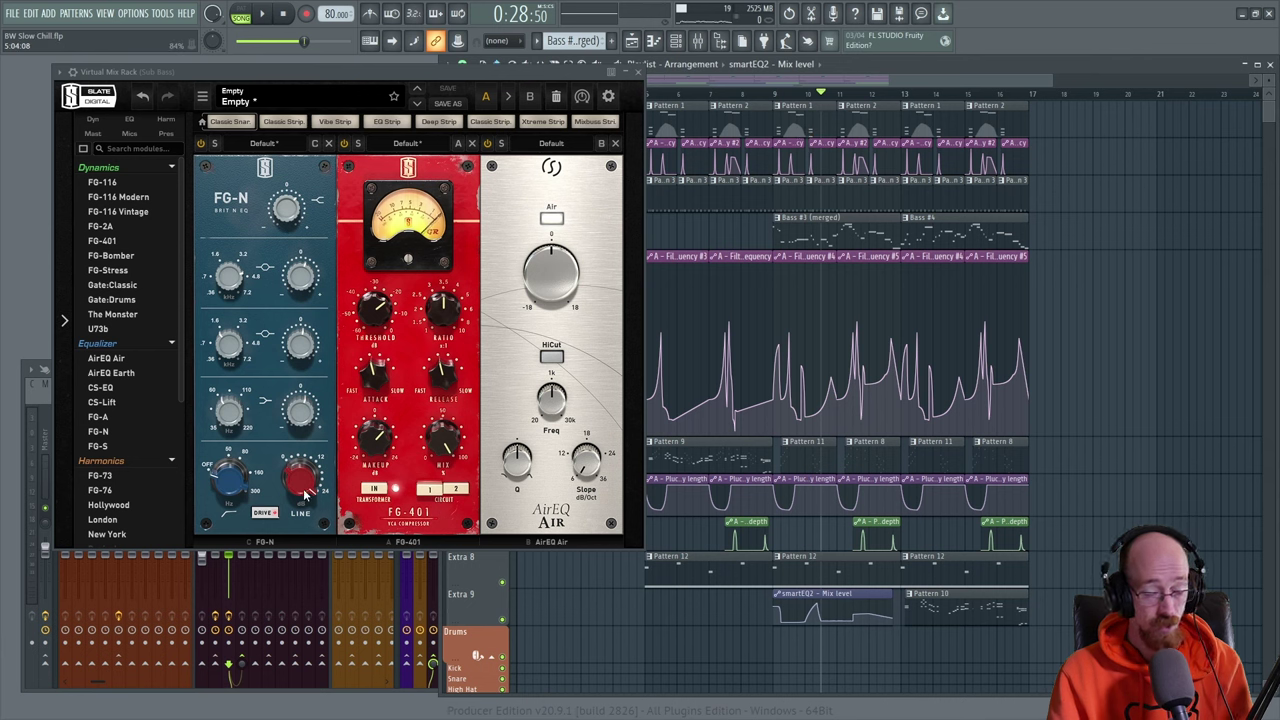
# - Hold the FG-N LINE knob at 24 dB and audition the bass over several playback passes
pyautogui.moveTo(311, 487); pyautogui.dragTo(318, 481)
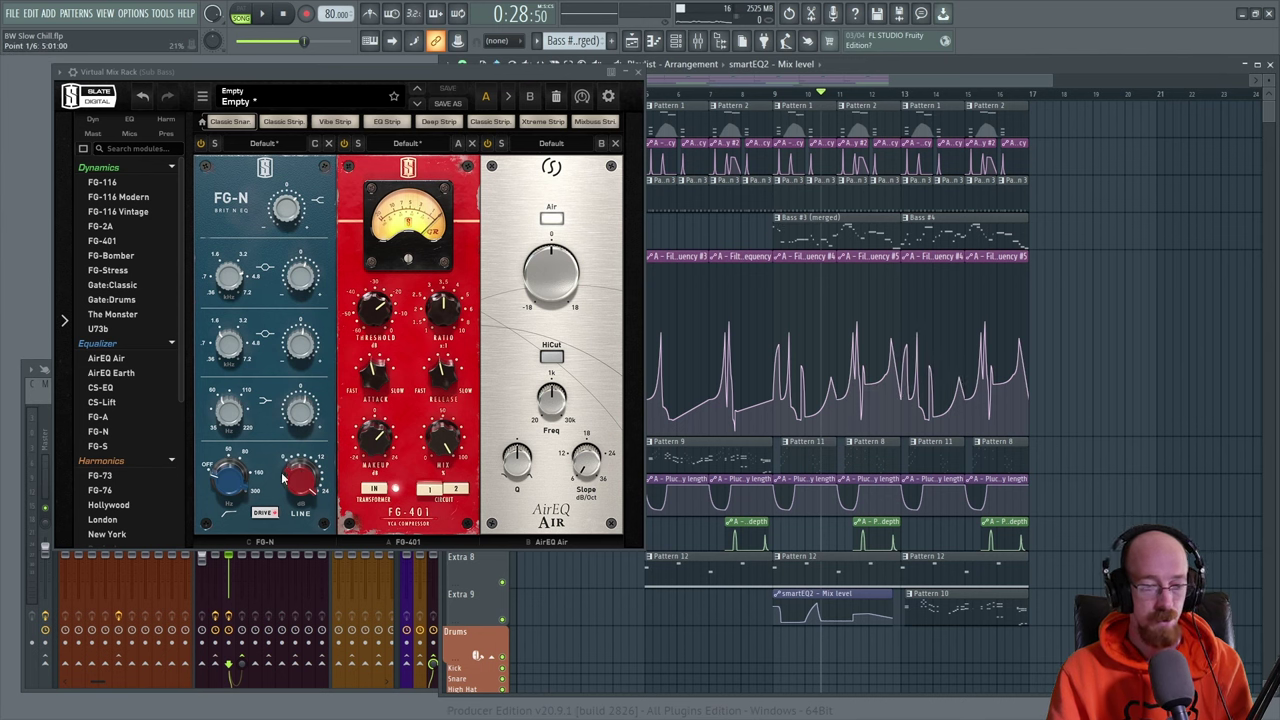
pyautogui.press('space')
pyautogui.press('space')
pyautogui.press('space')
pyautogui.press('space')
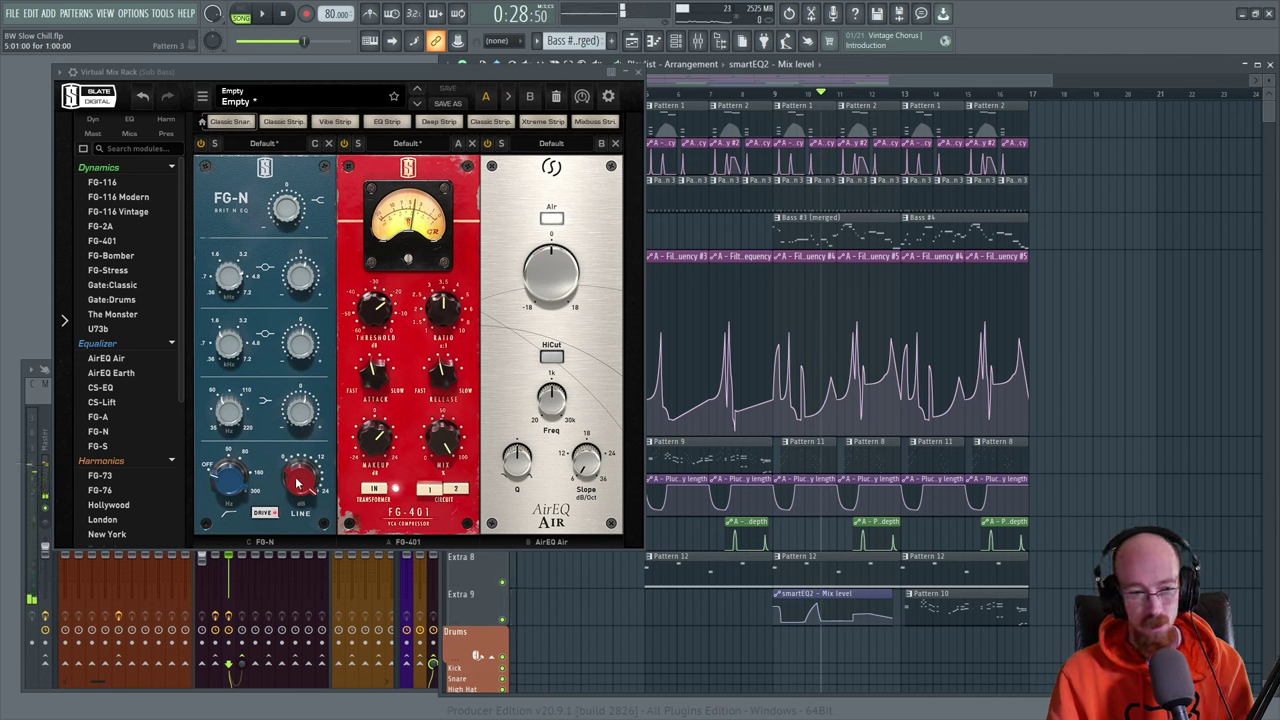
pyautogui.press('space')
pyautogui.press('space')
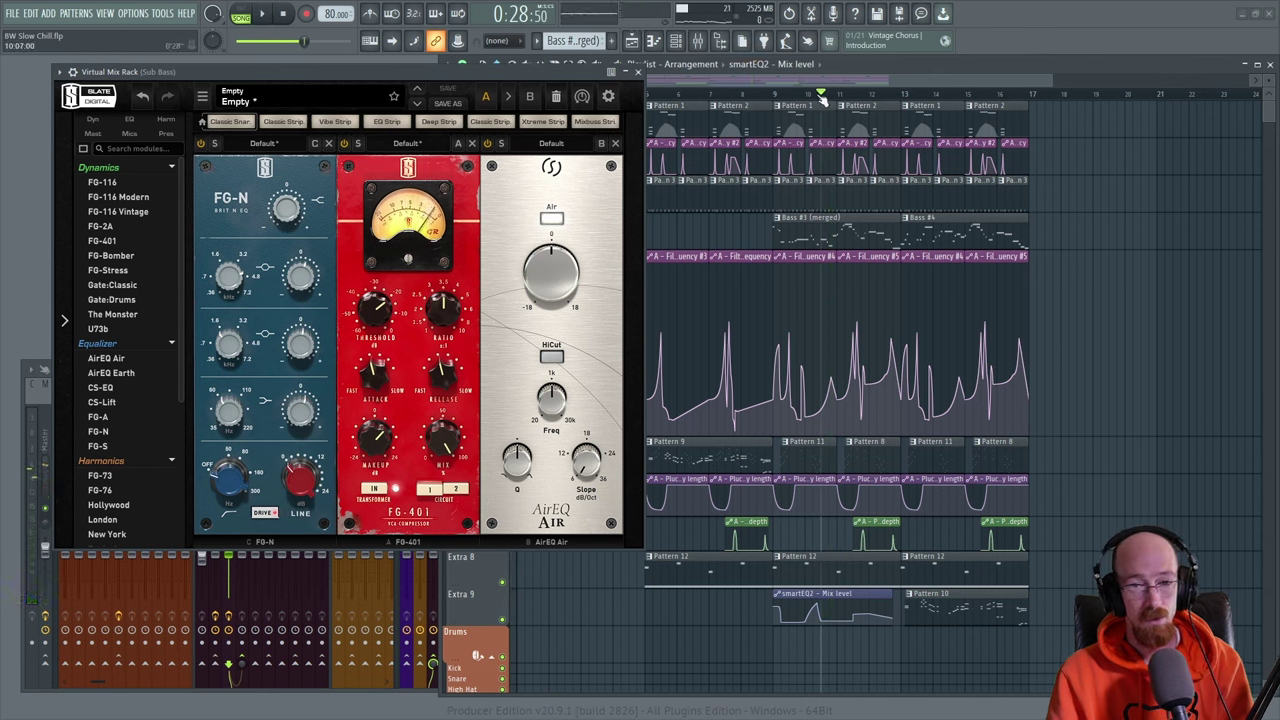
pyautogui.press('space')
pyautogui.press('space')
pyautogui.press('space')
pyautogui.press('space')
pyautogui.press('space')
pyautogui.press('space')
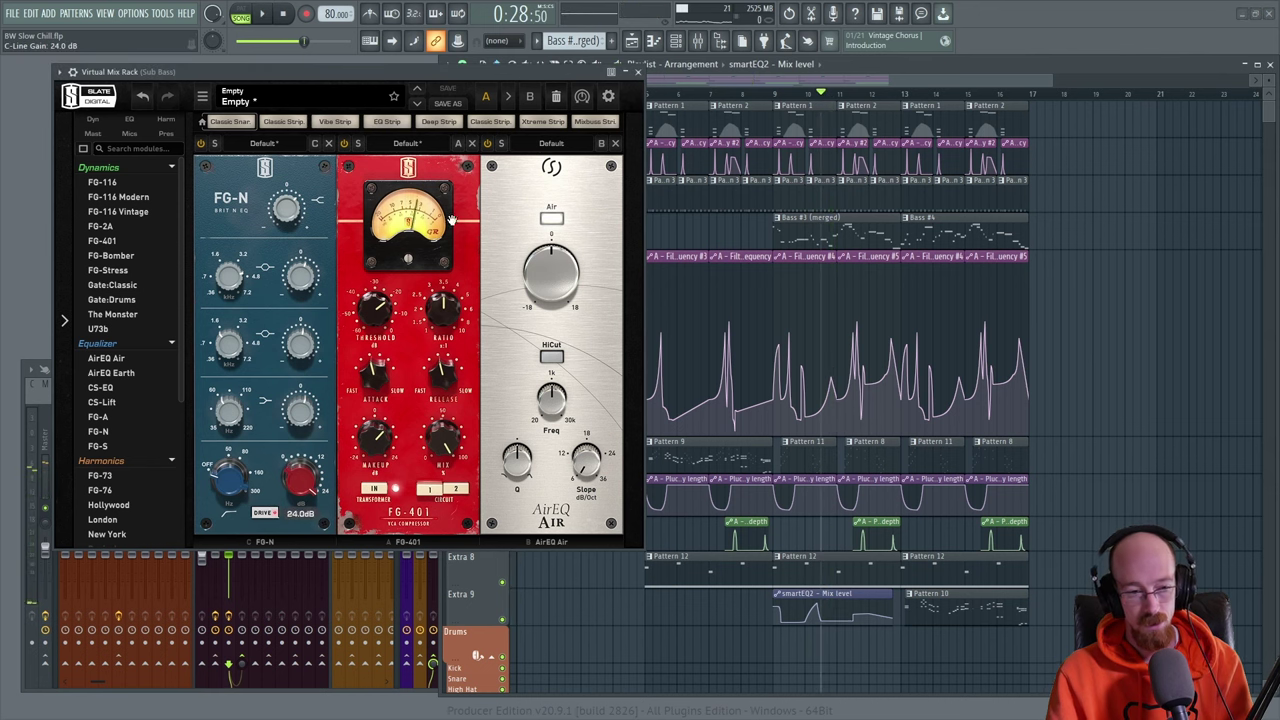
# - Ease the FG-N LINE gain from 24 dB to about 22 dB while replaying the passage
pyautogui.press('space')
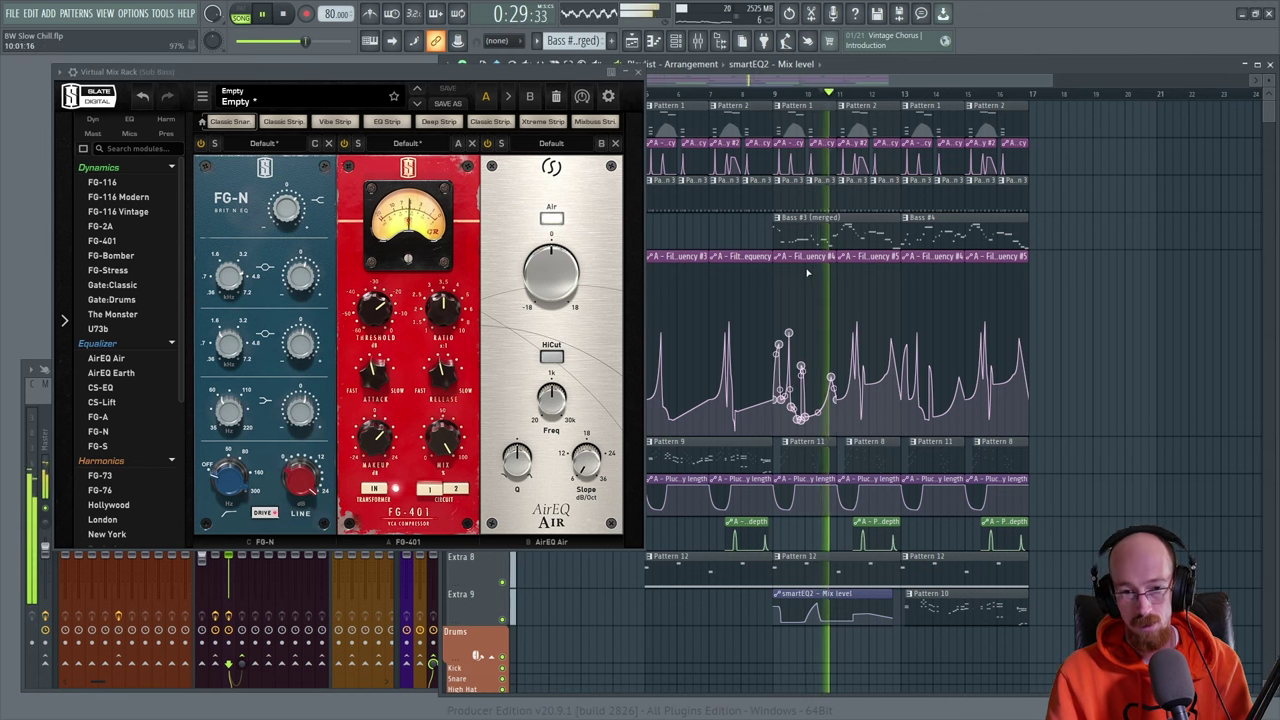
pyautogui.press('space')
pyautogui.press('space')
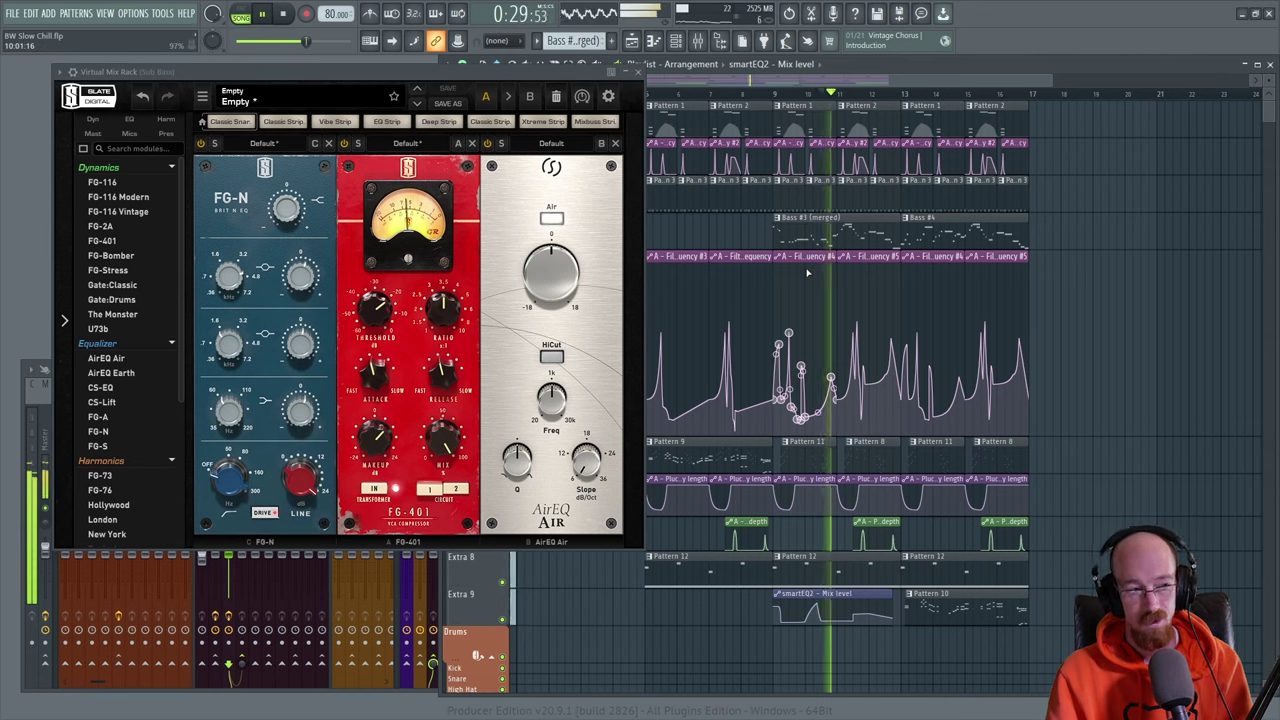
pyautogui.press('space')
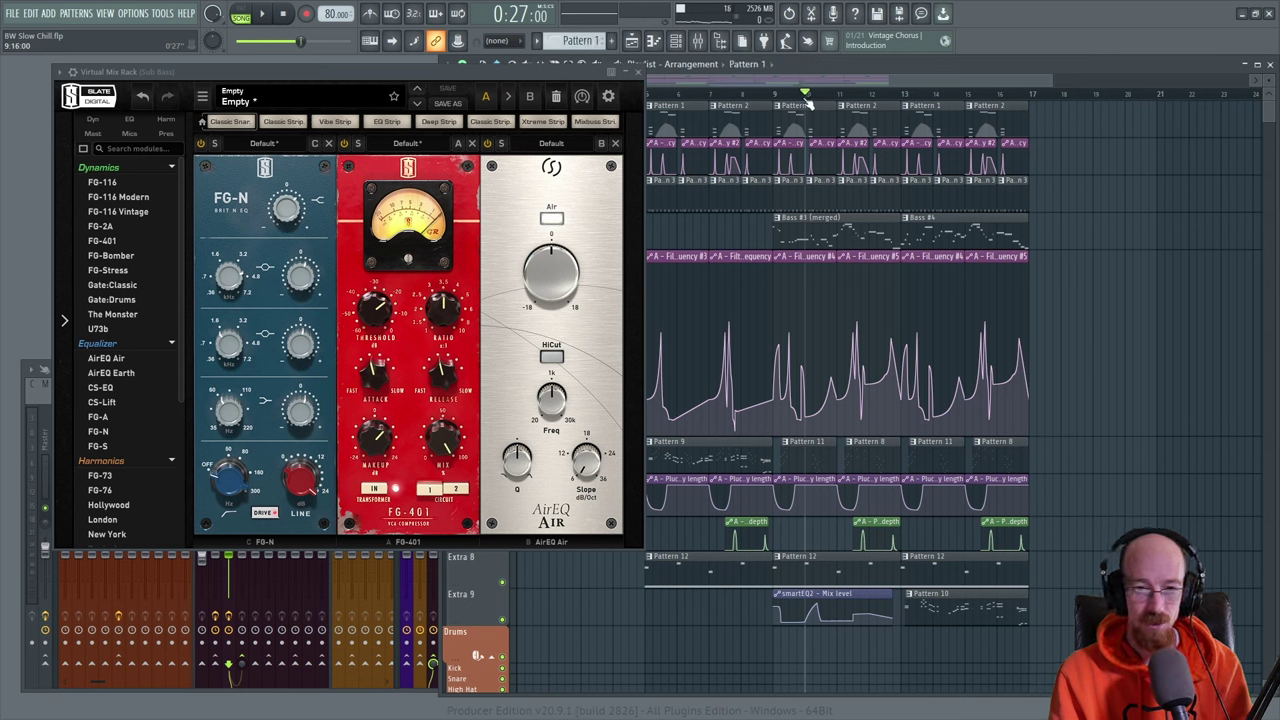
pyautogui.press('space')
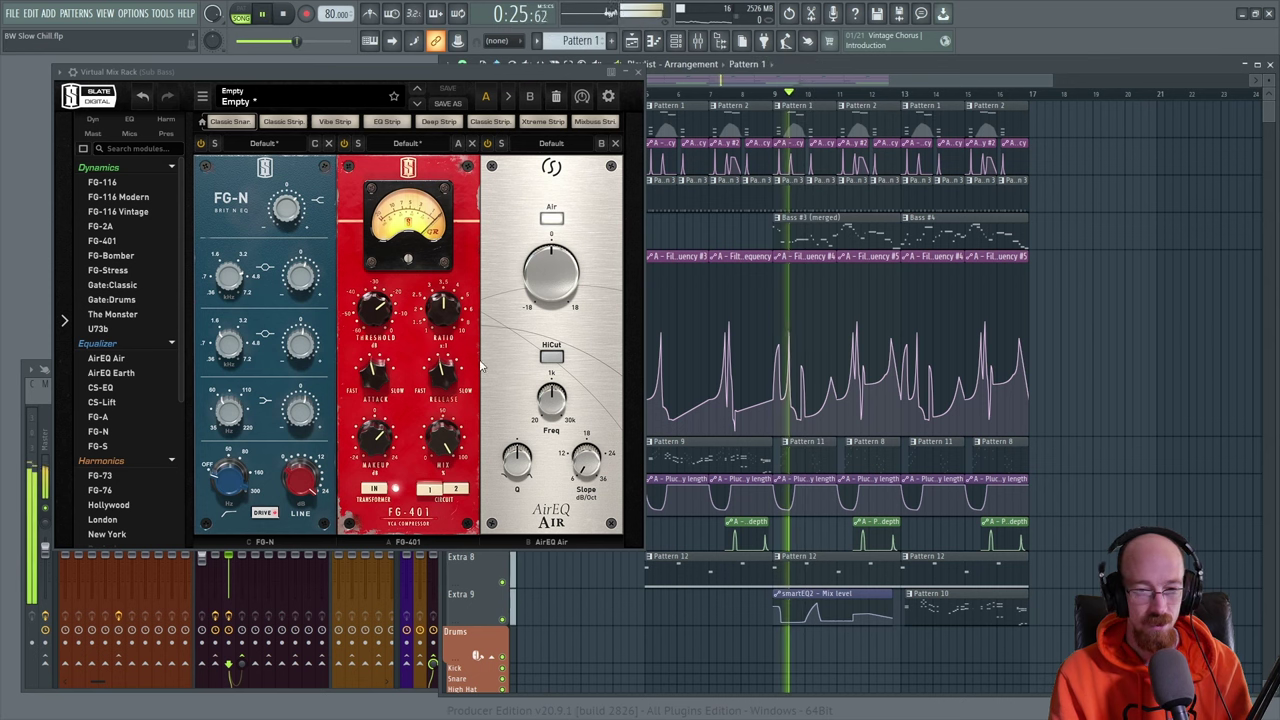
pyautogui.moveTo(306, 490); pyautogui.dragTo(306, 510)
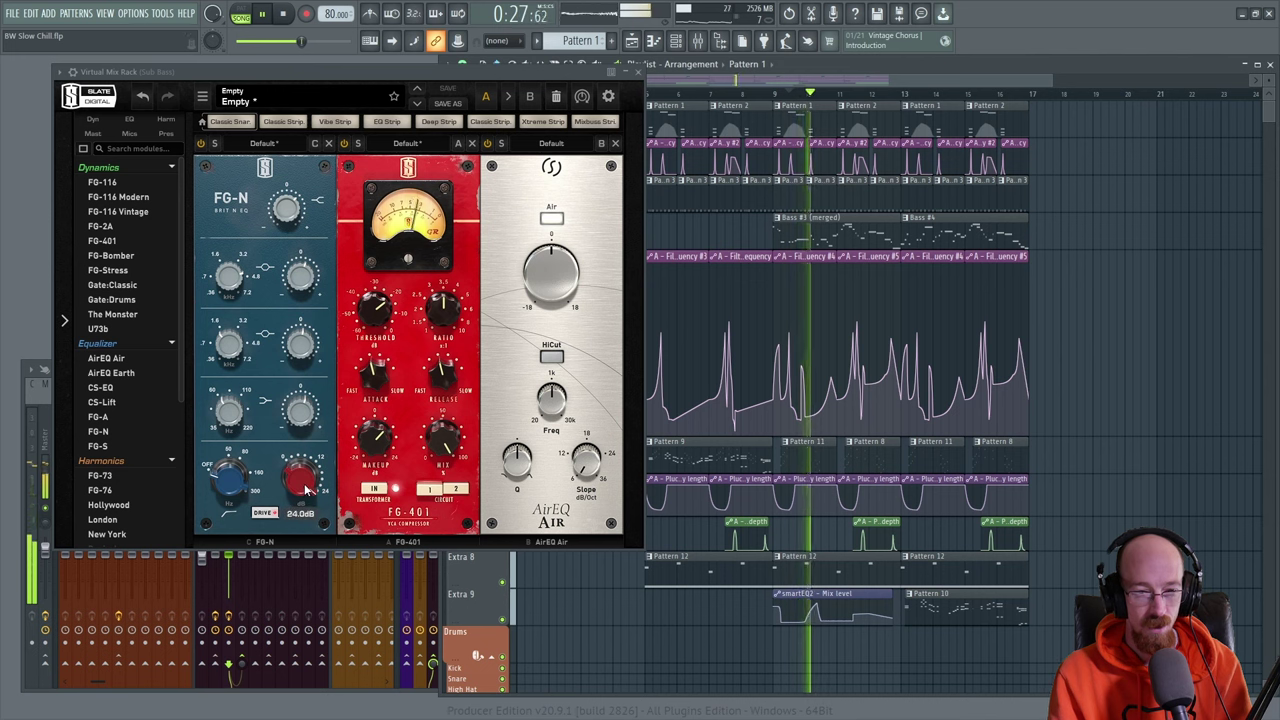
pyautogui.click(779, 95)
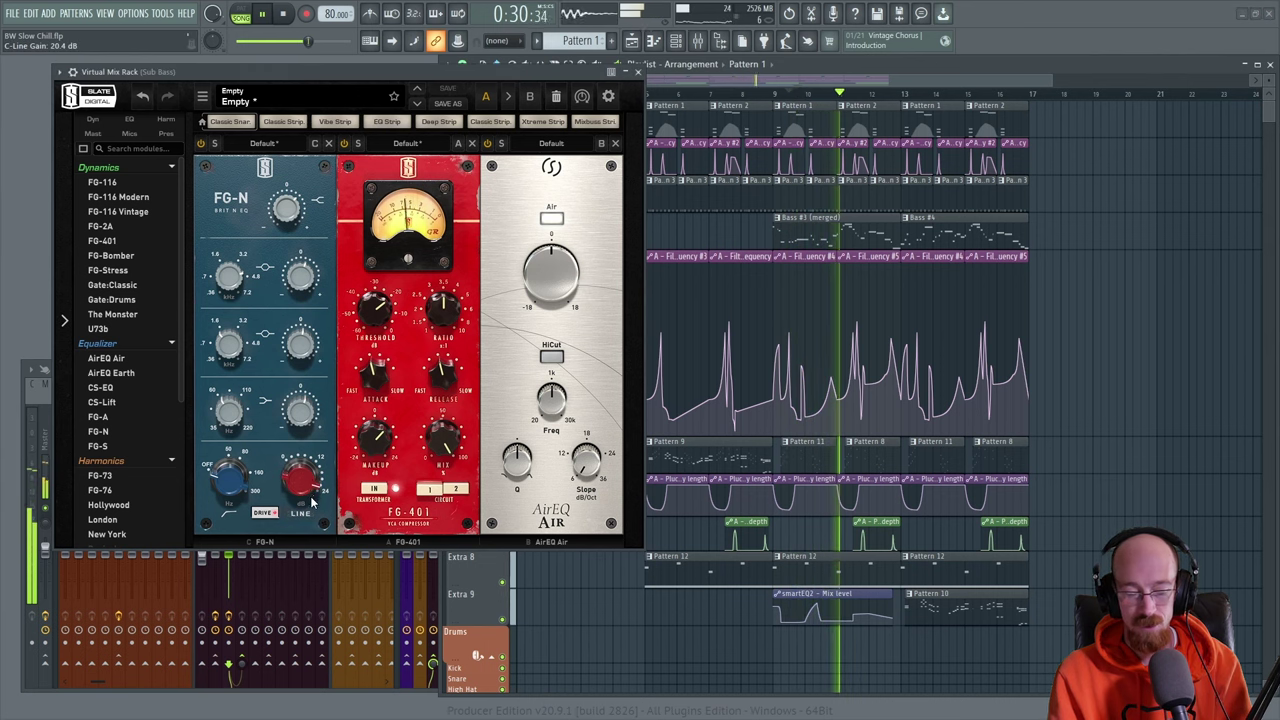
pyautogui.click(787, 94)
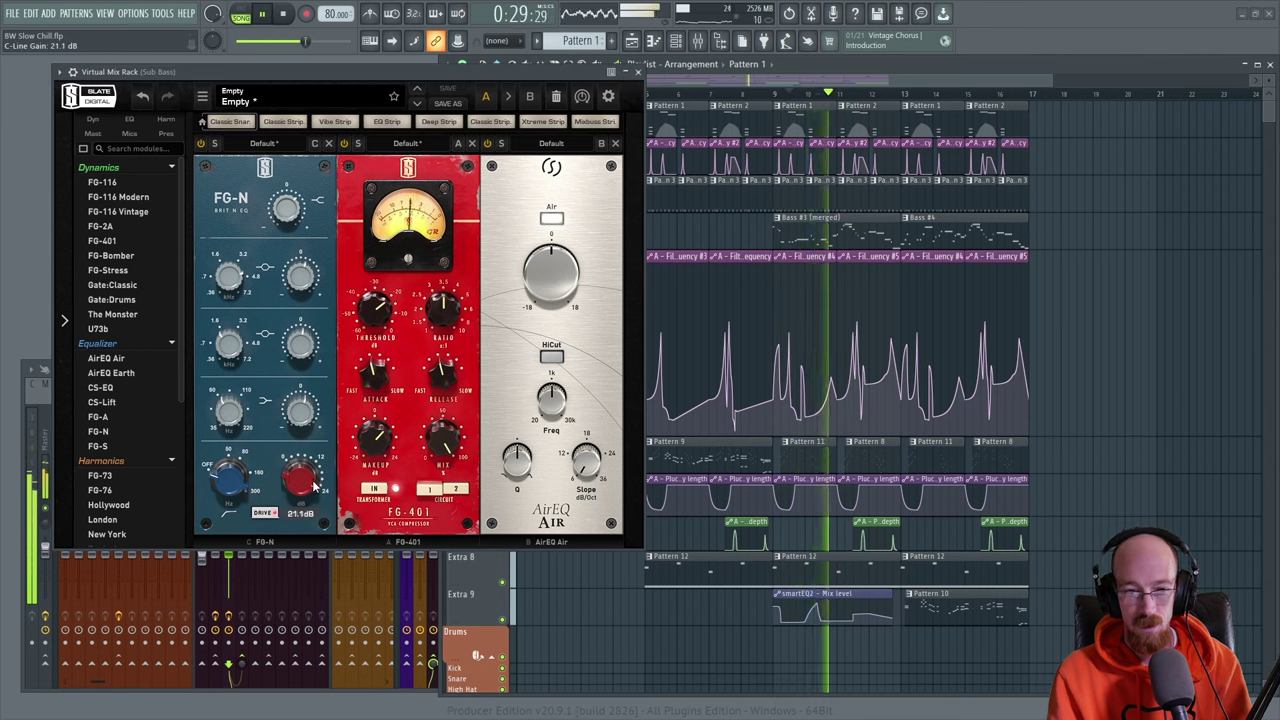
pyautogui.click(786, 94)
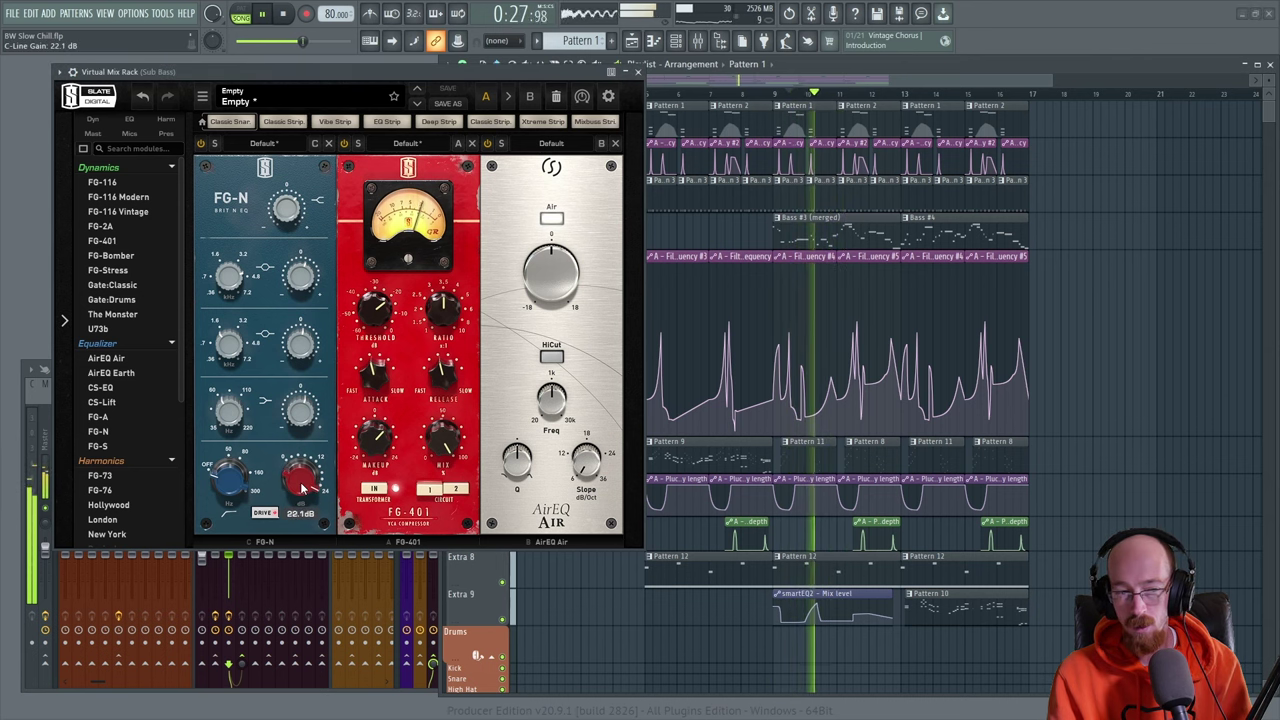
pyautogui.click(787, 94)
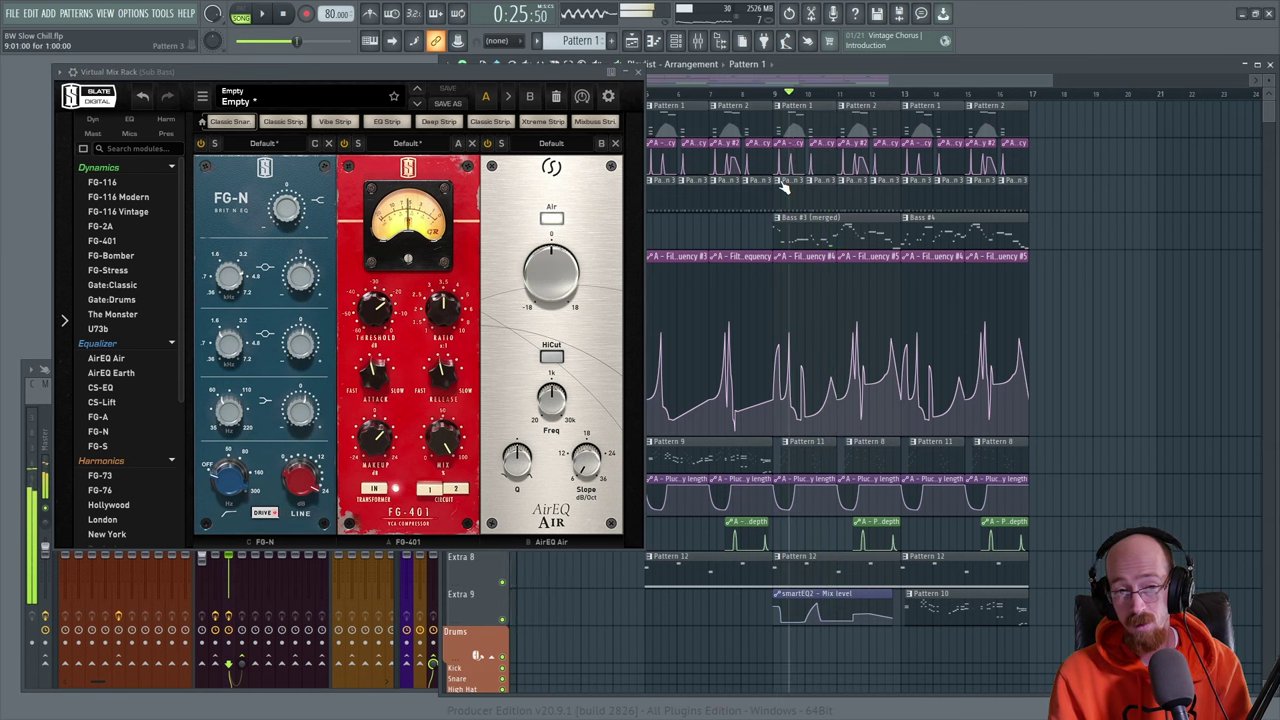
pyautogui.press('space')
pyautogui.press('space')
pyautogui.press('space')
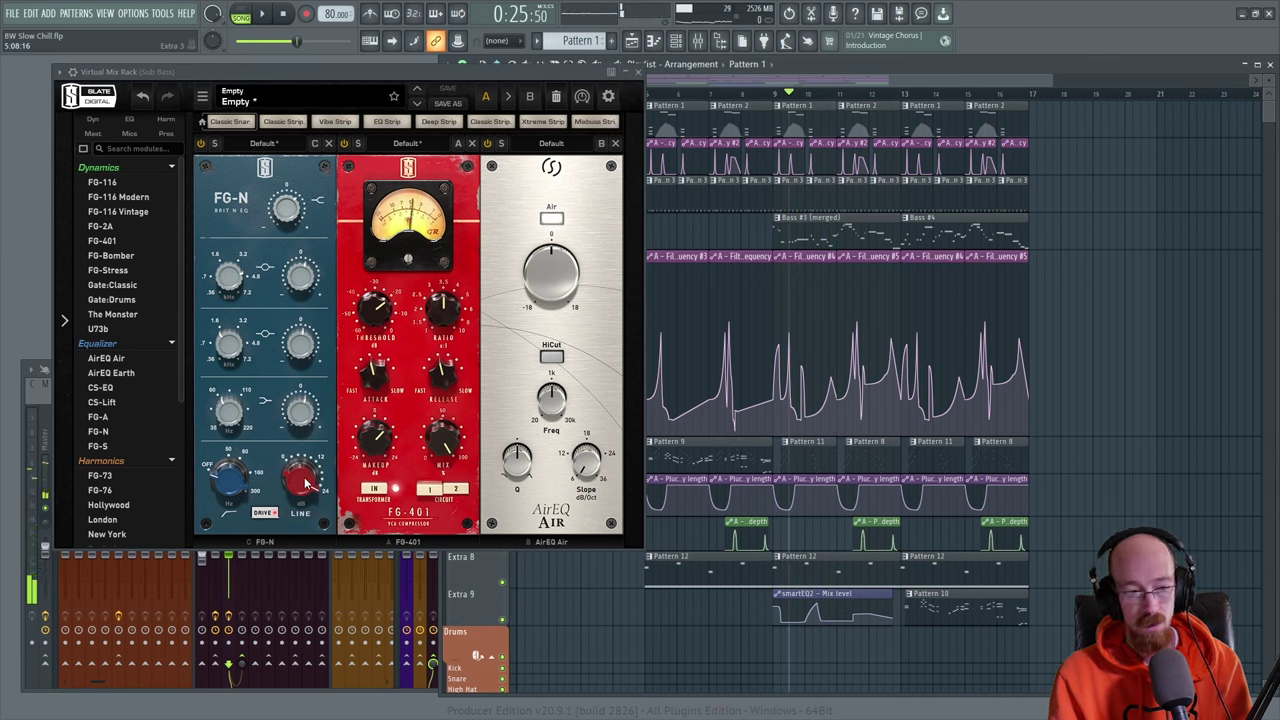
pyautogui.press('space')
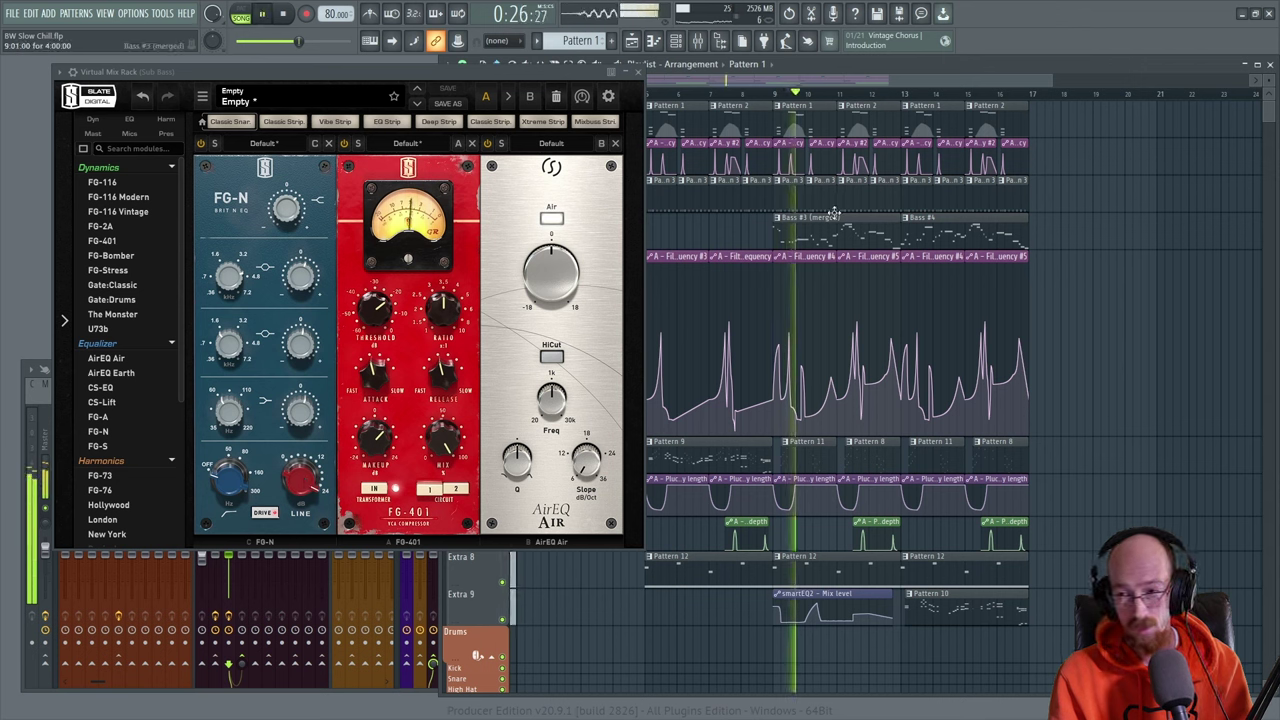
pyautogui.press('space')
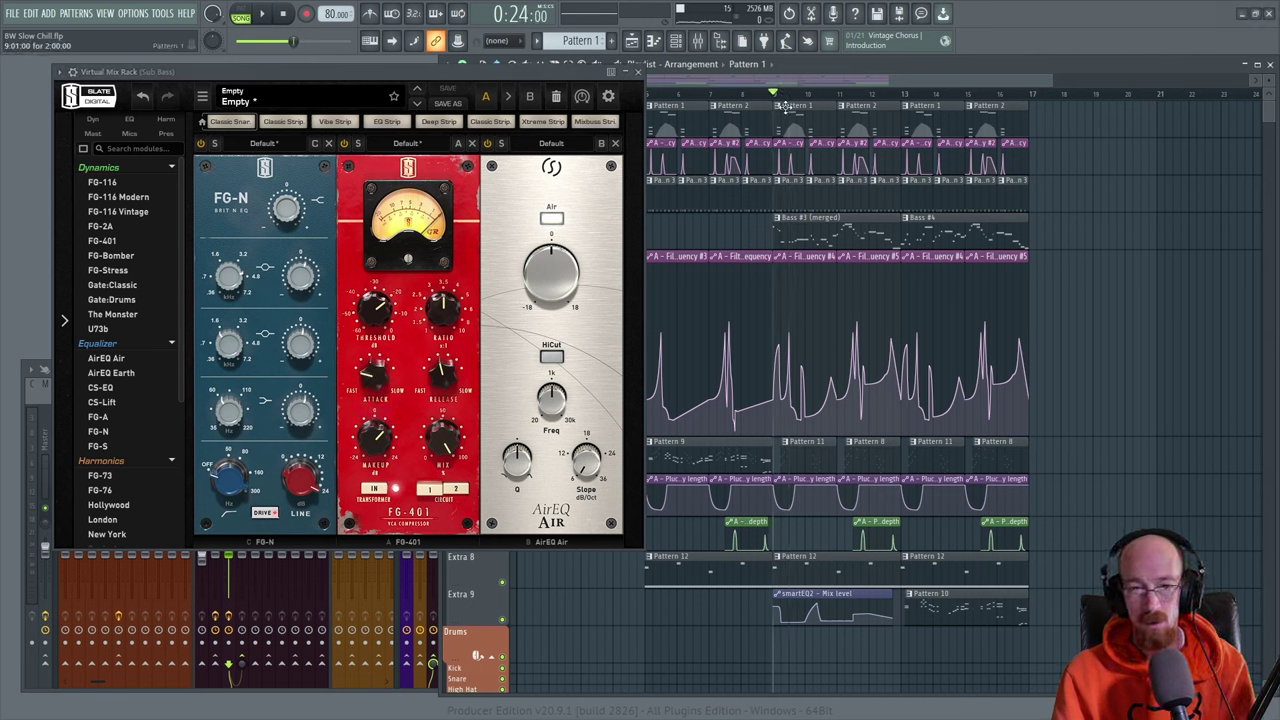
pyautogui.press('space')
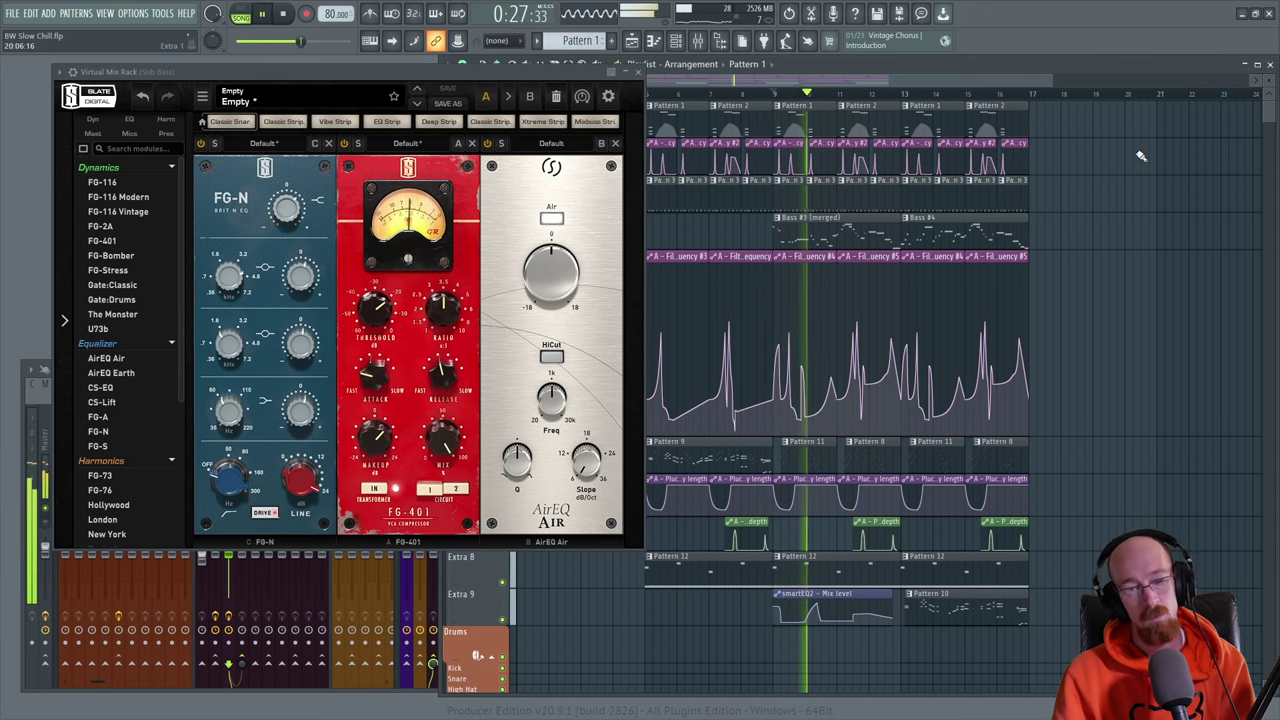
pyautogui.press('space')
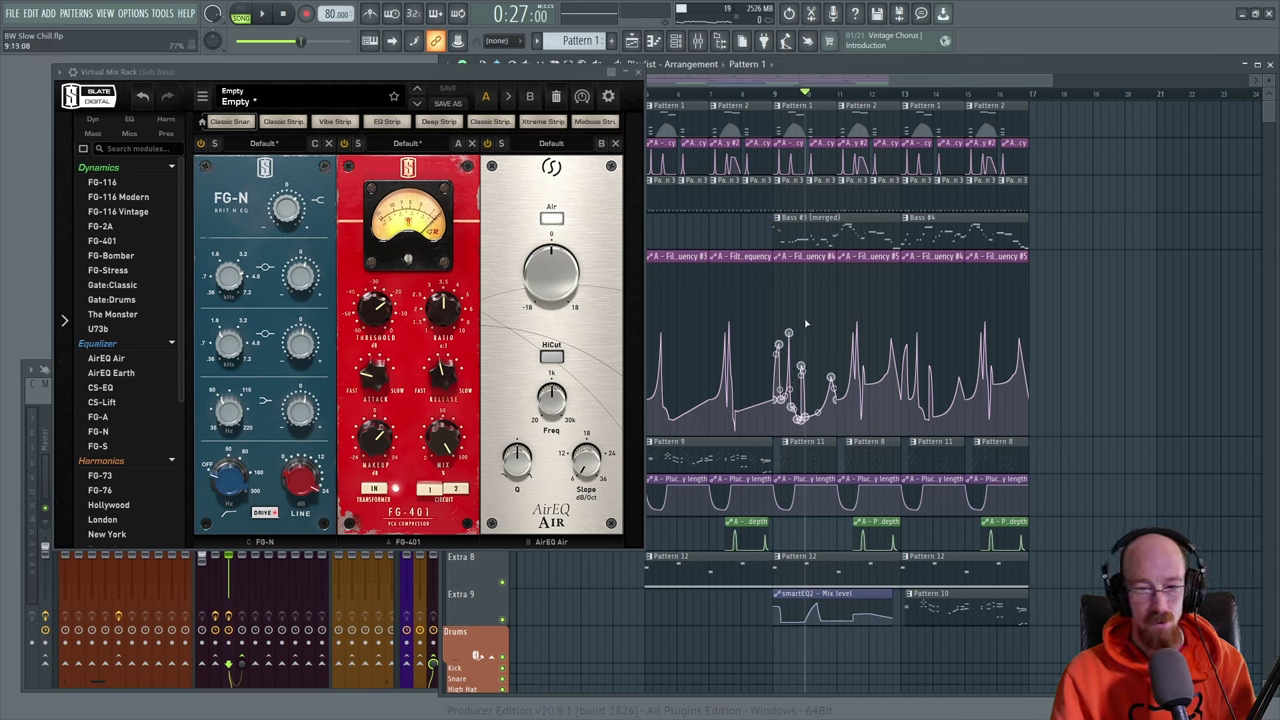
pyautogui.press('space')
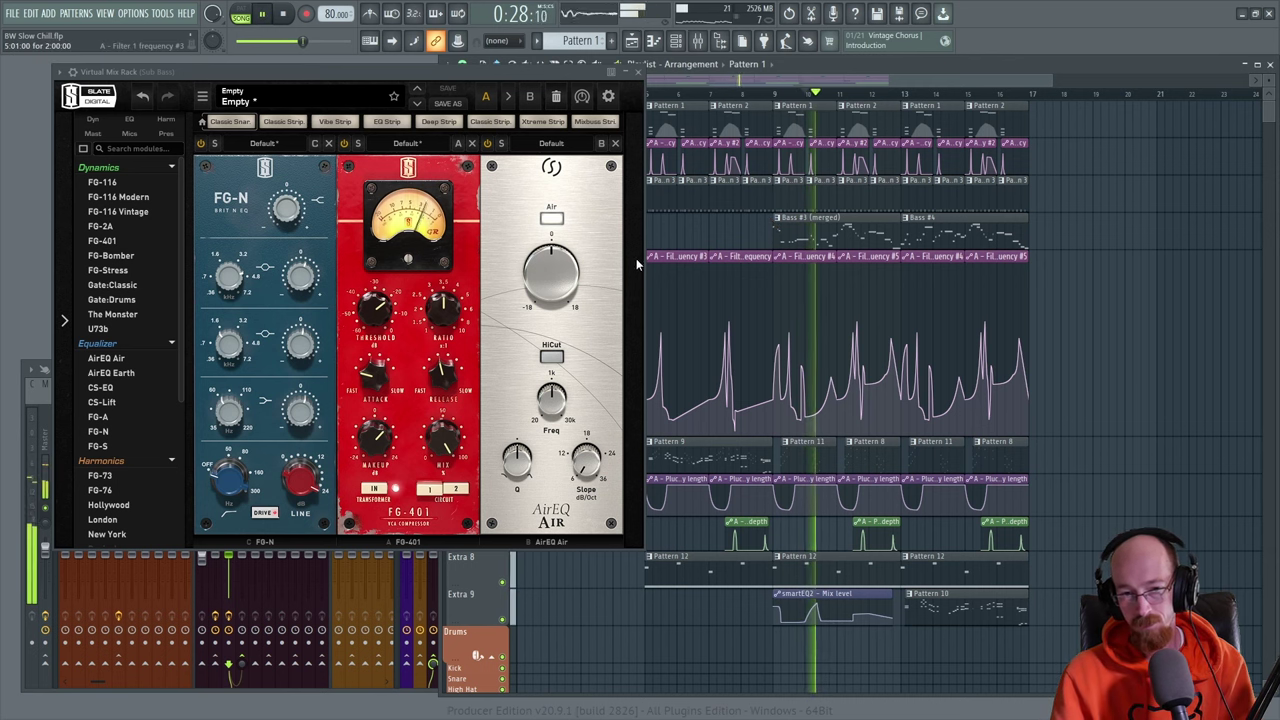
pyautogui.press('space')
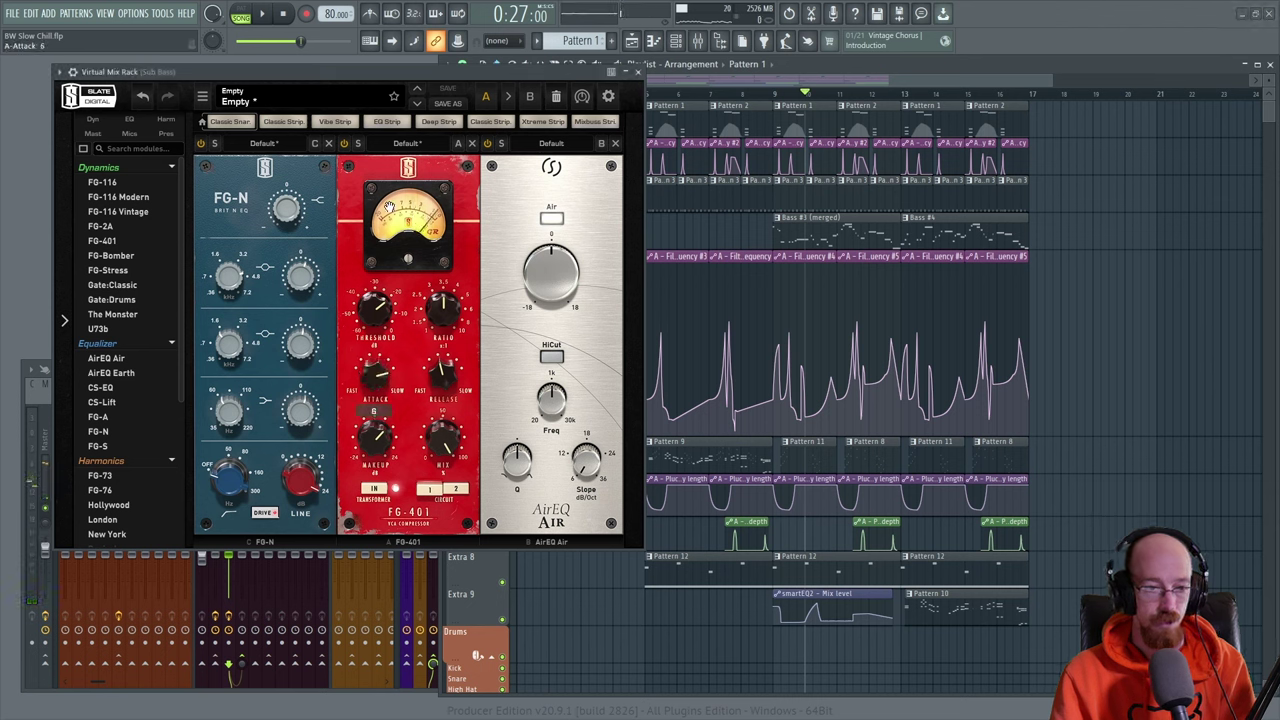
pyautogui.press('space')
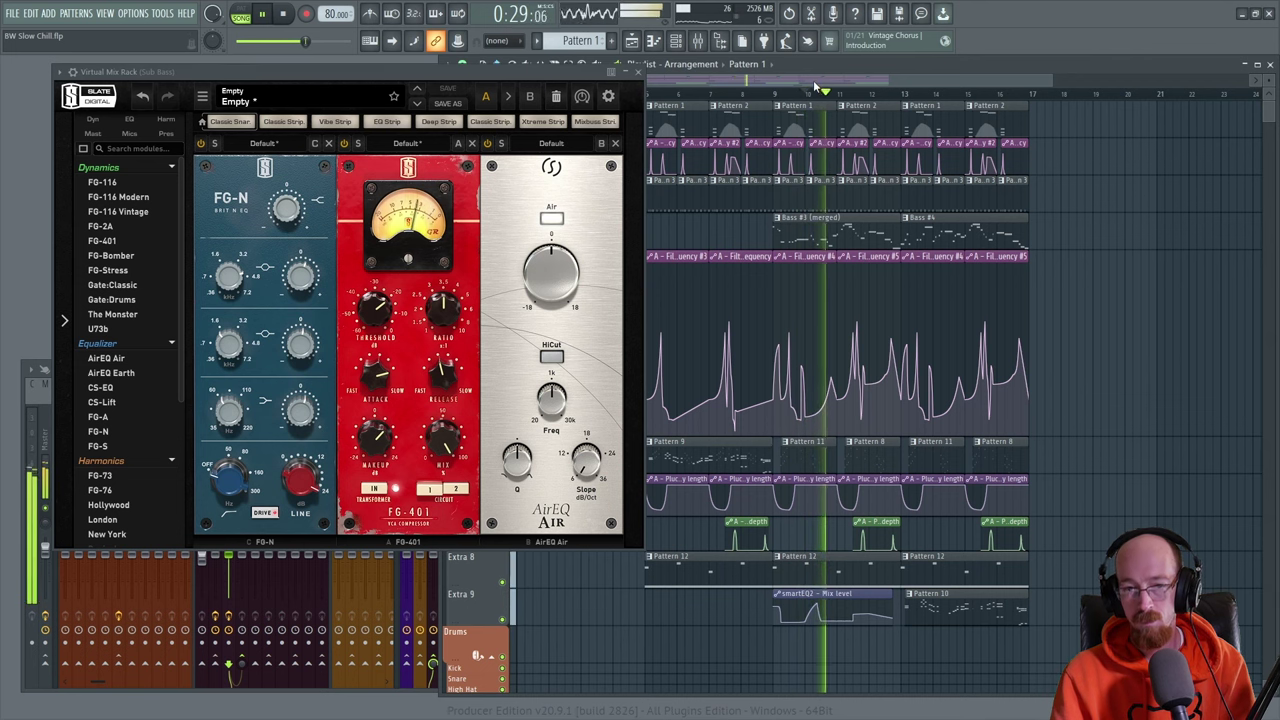
pyautogui.press('space')
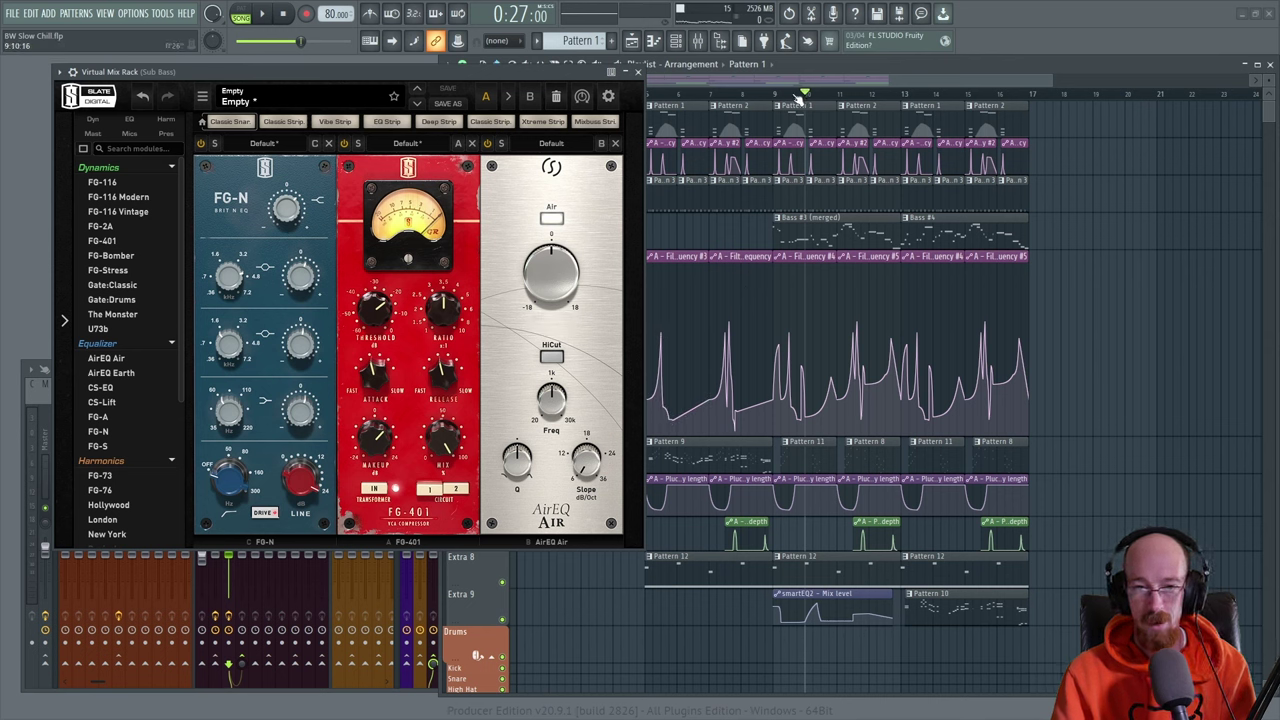
# - During playback, push AirEQ Air to 6.34 dB, then lower it toward 4 dB
pyautogui.press('space')
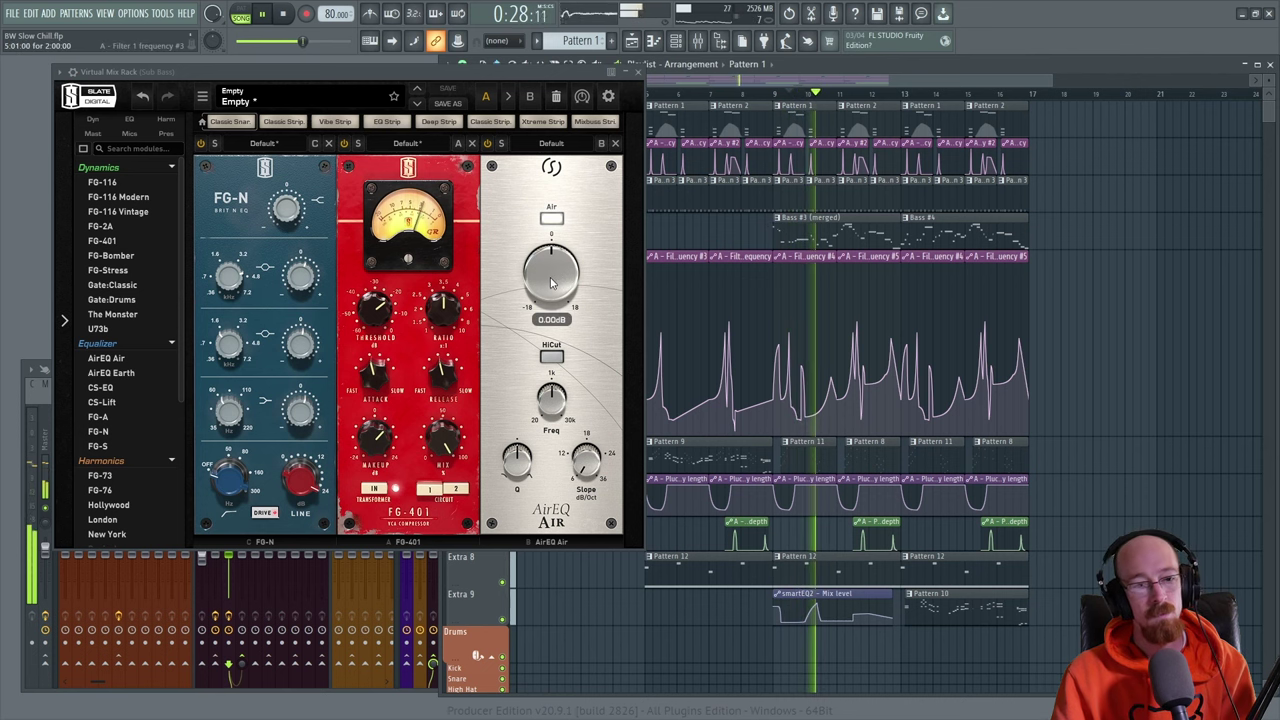
pyautogui.moveTo(550, 277); pyautogui.dragTo(552, 252)
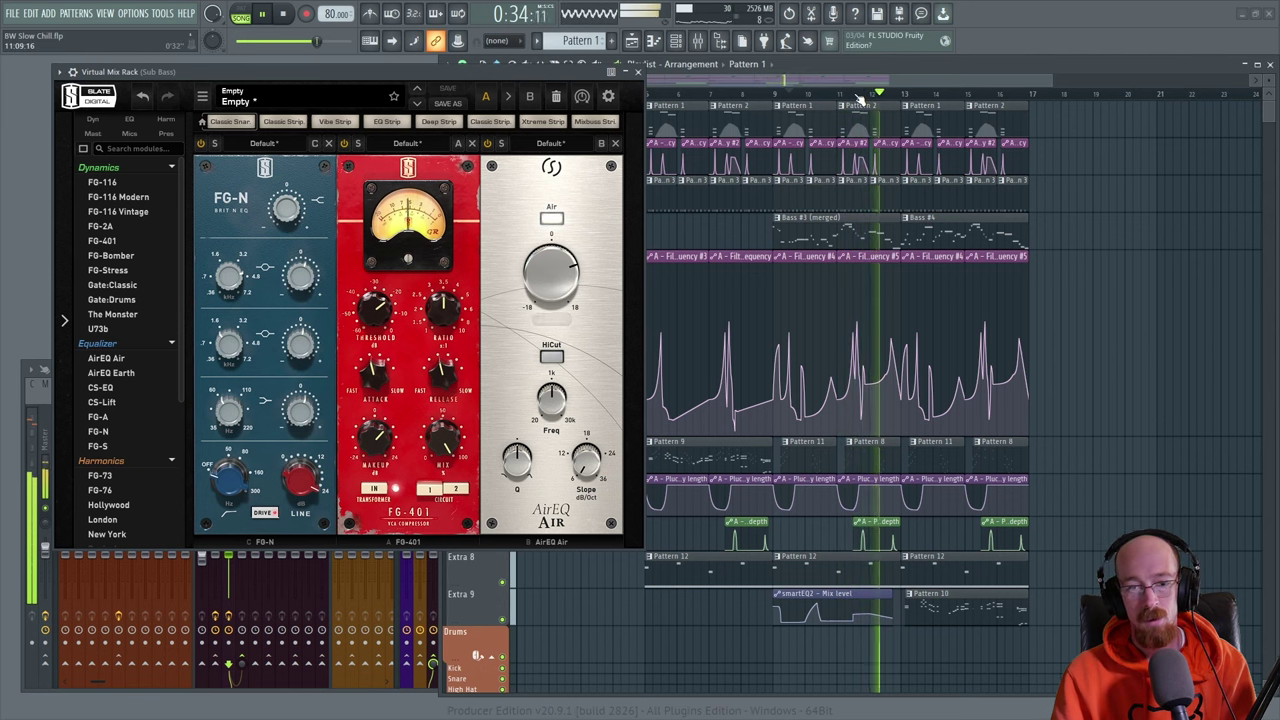
pyautogui.moveTo(545, 277); pyautogui.dragTo(545, 300)
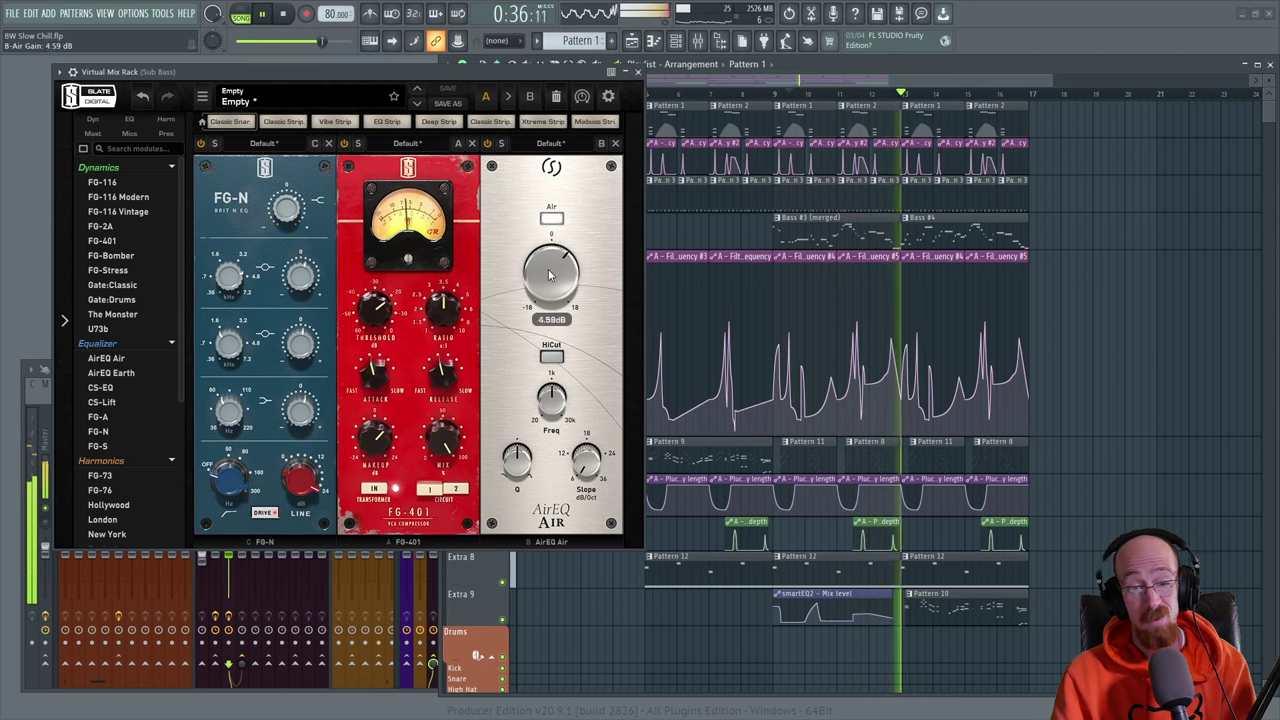
pyautogui.click(845, 93)
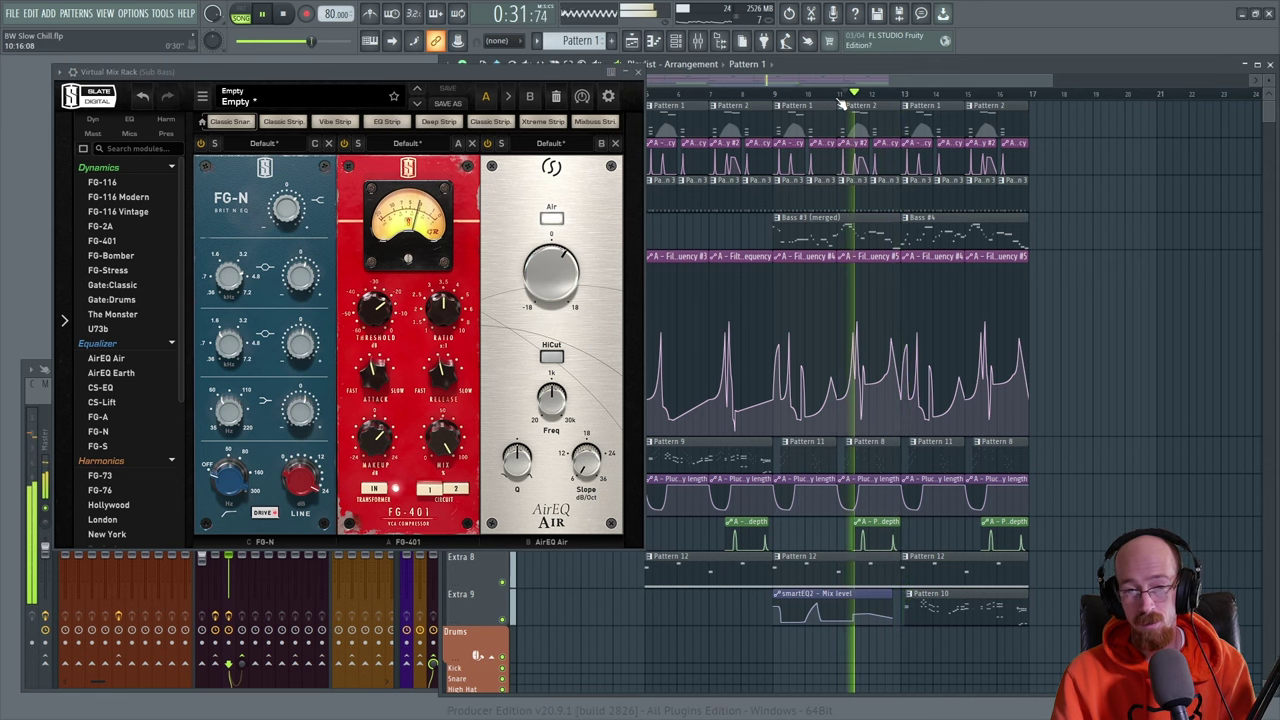
pyautogui.click(838, 93)
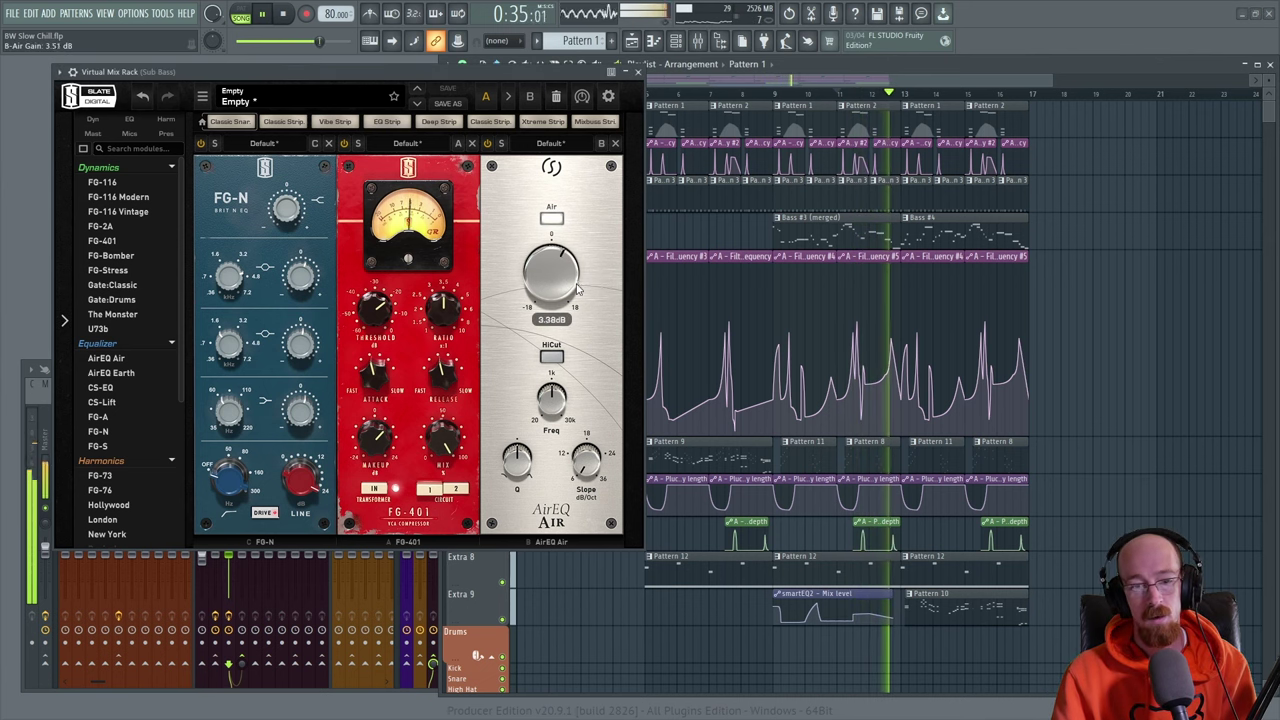
pyautogui.click(868, 91)
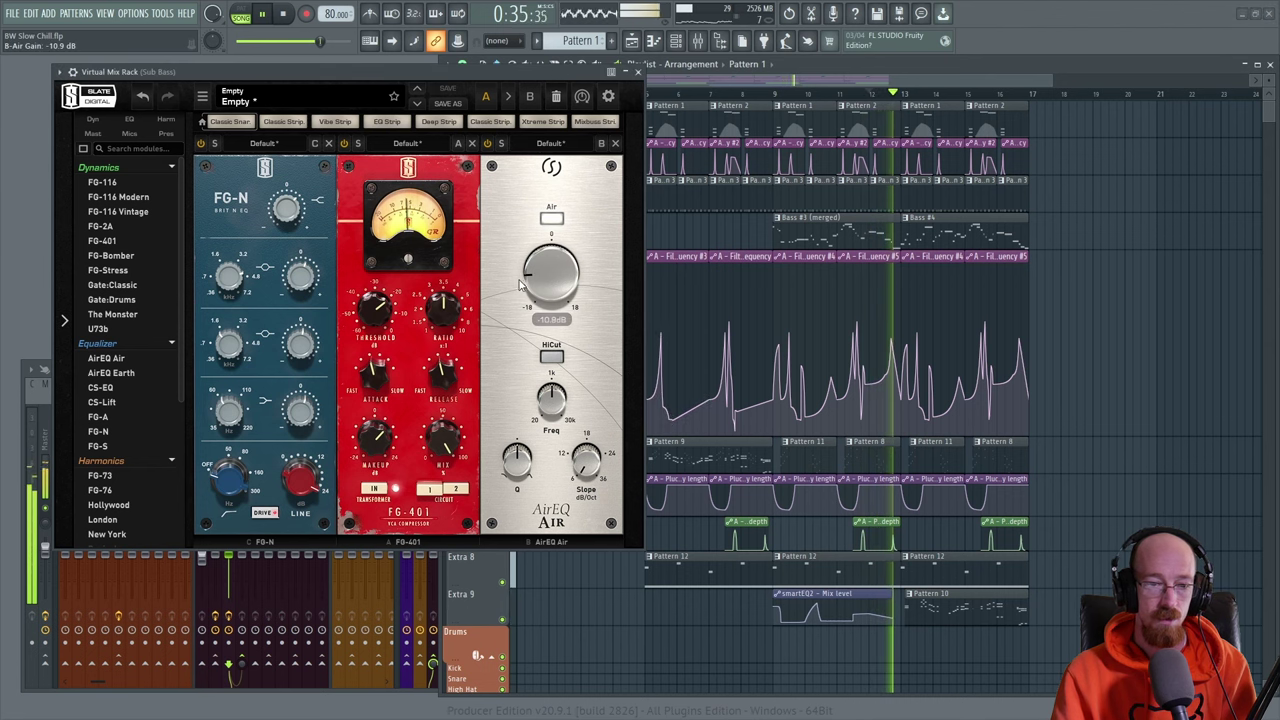
# - Settle the Air boost near 1.5 dB, stop playback, and move the rack window off the mixer
pyautogui.moveTo(541, 257); pyautogui.dragTo(541, 220)
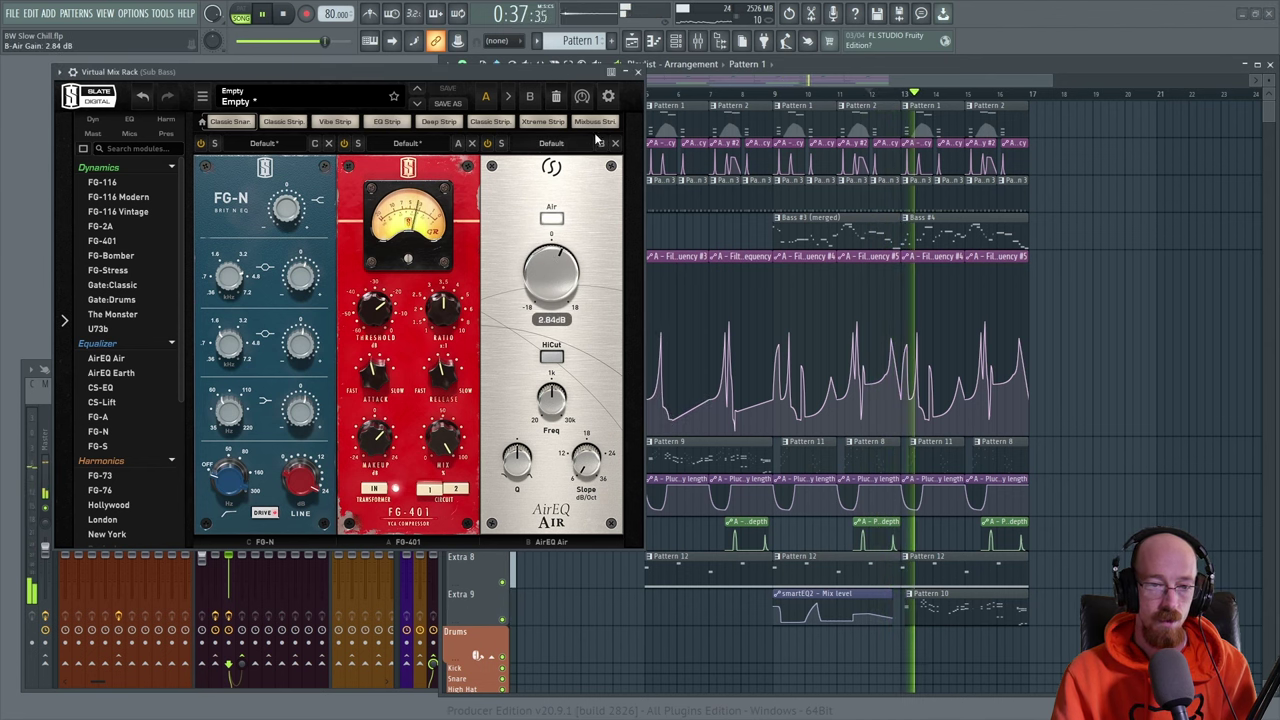
pyautogui.click(868, 92)
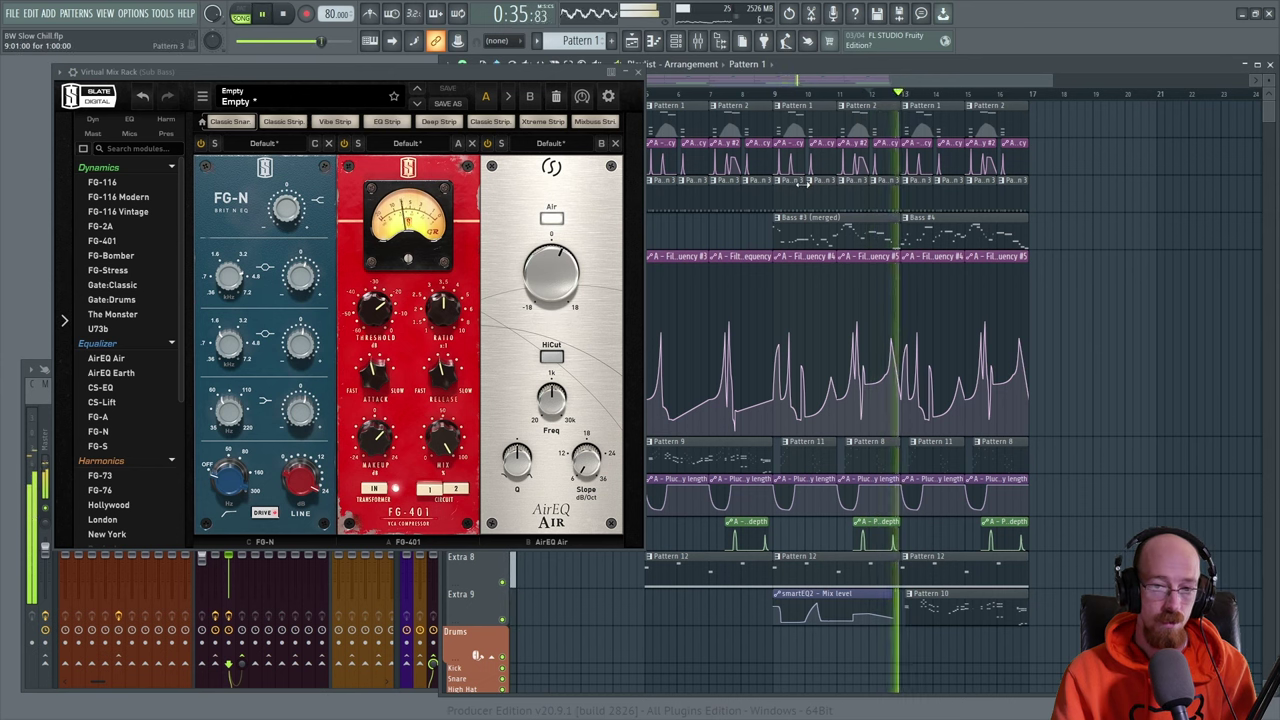
pyautogui.moveTo(536, 270); pyautogui.dragTo(536, 281)
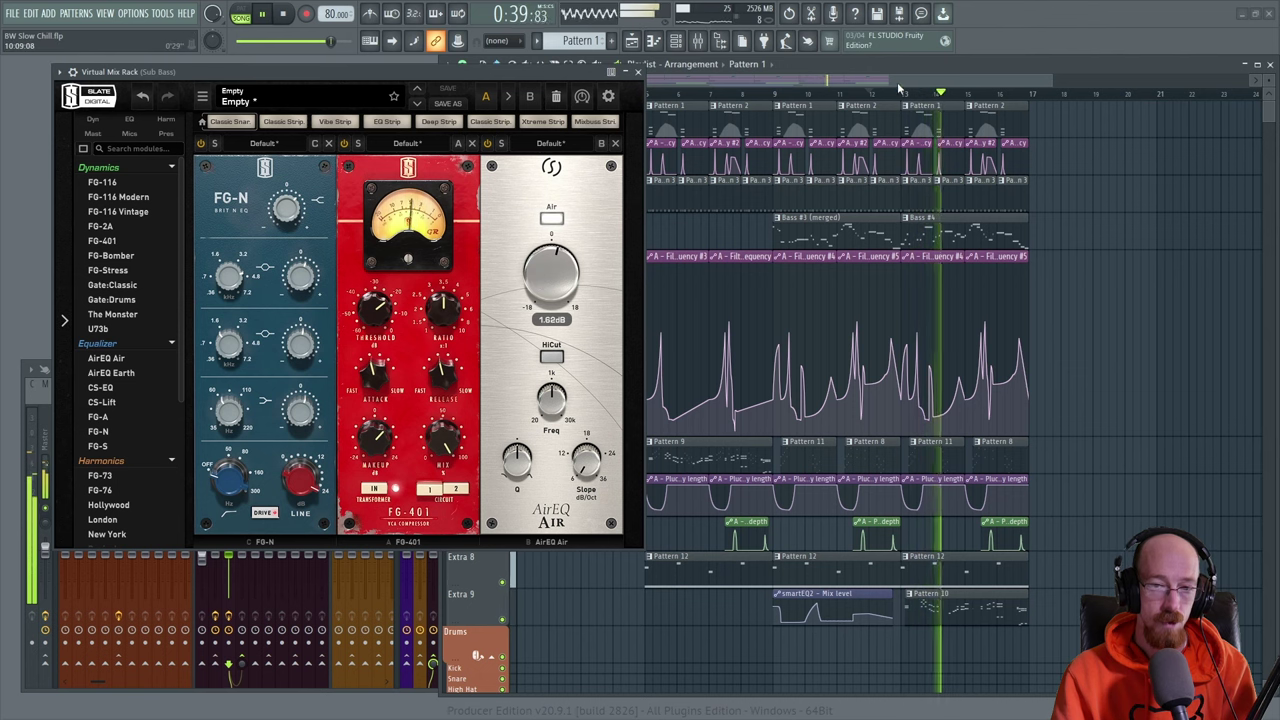
pyautogui.press('space')
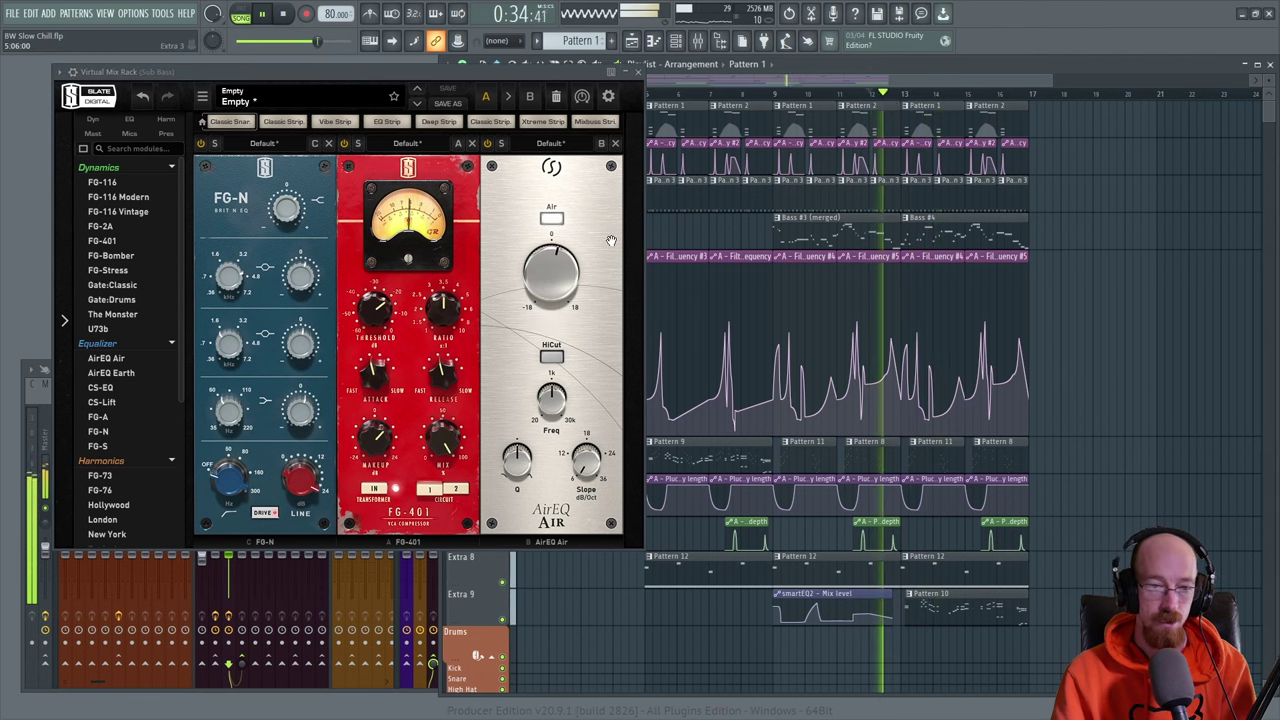
pyautogui.press('space')
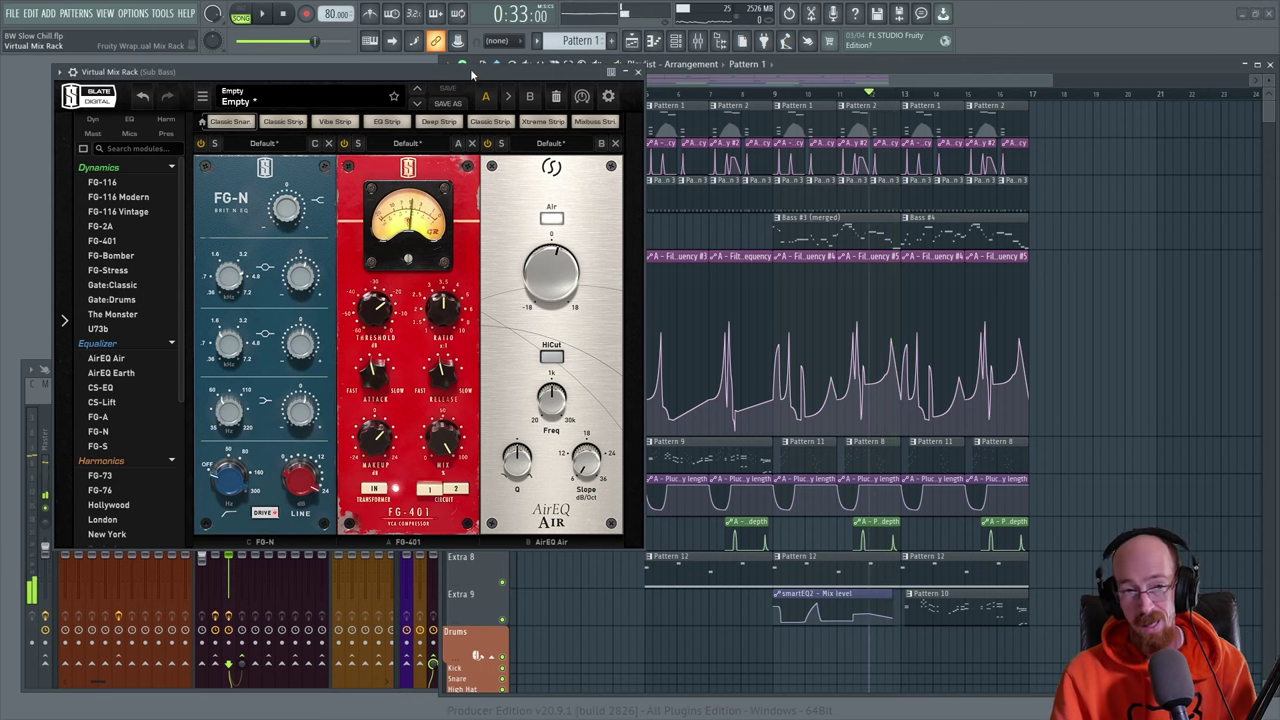
pyautogui.moveTo(453, 73); pyautogui.dragTo(847, 104)
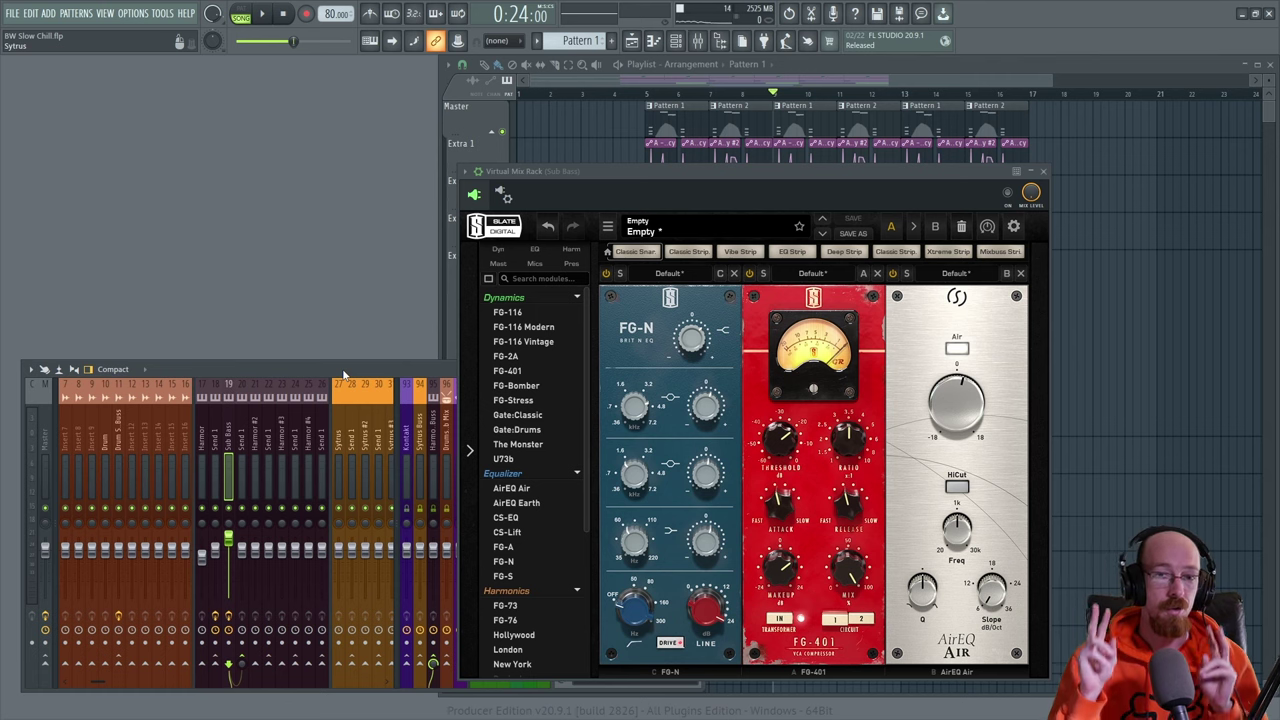
pyautogui.press('space')
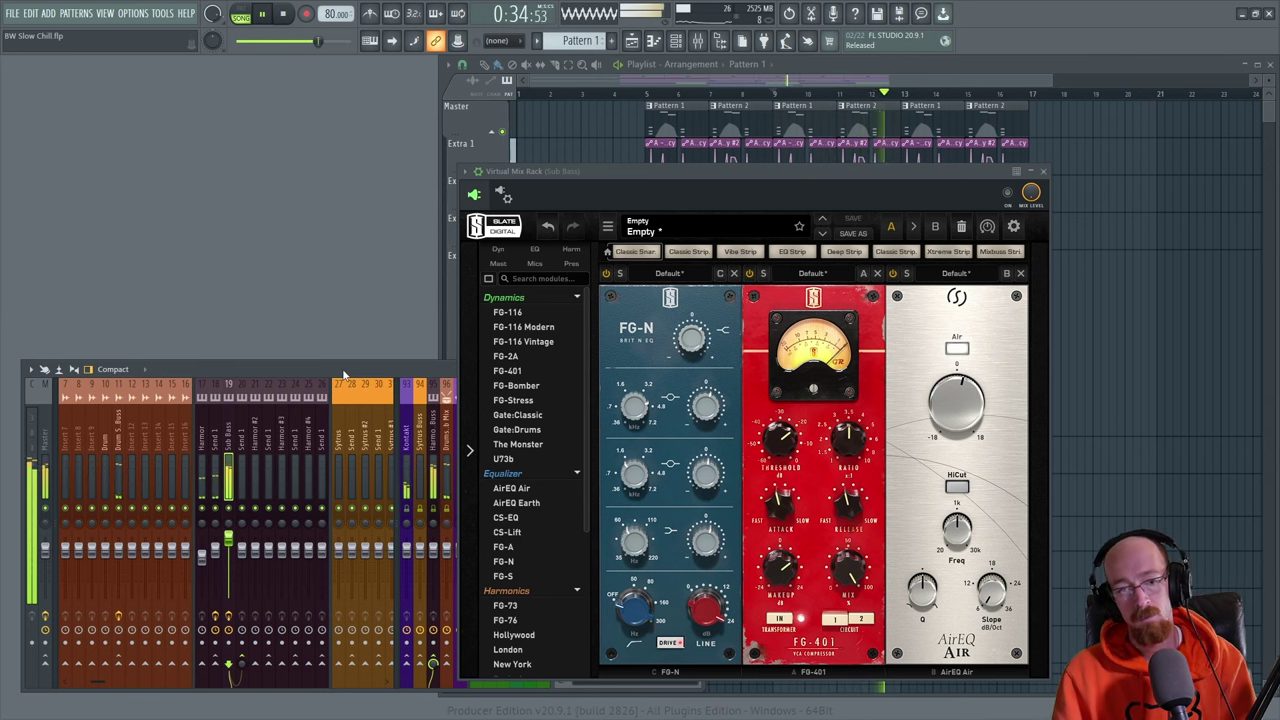
pyautogui.press('space')
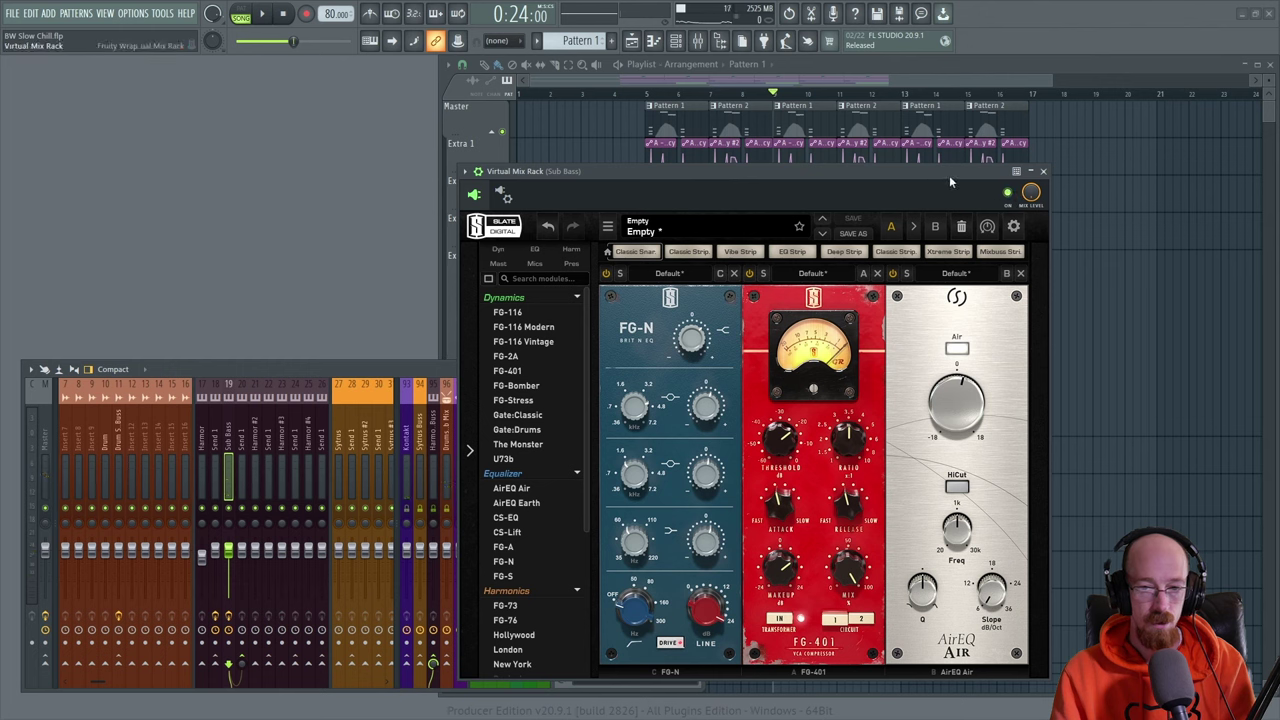
pyautogui.press('space')
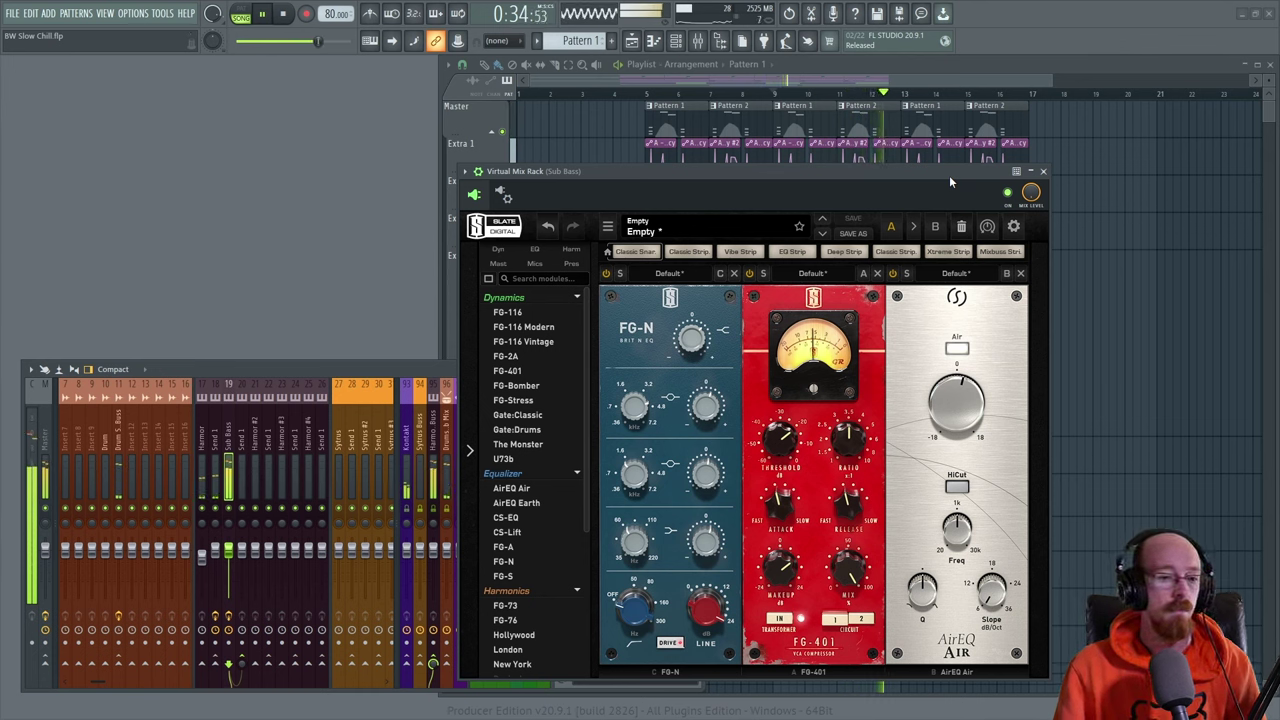
pyautogui.press('space')
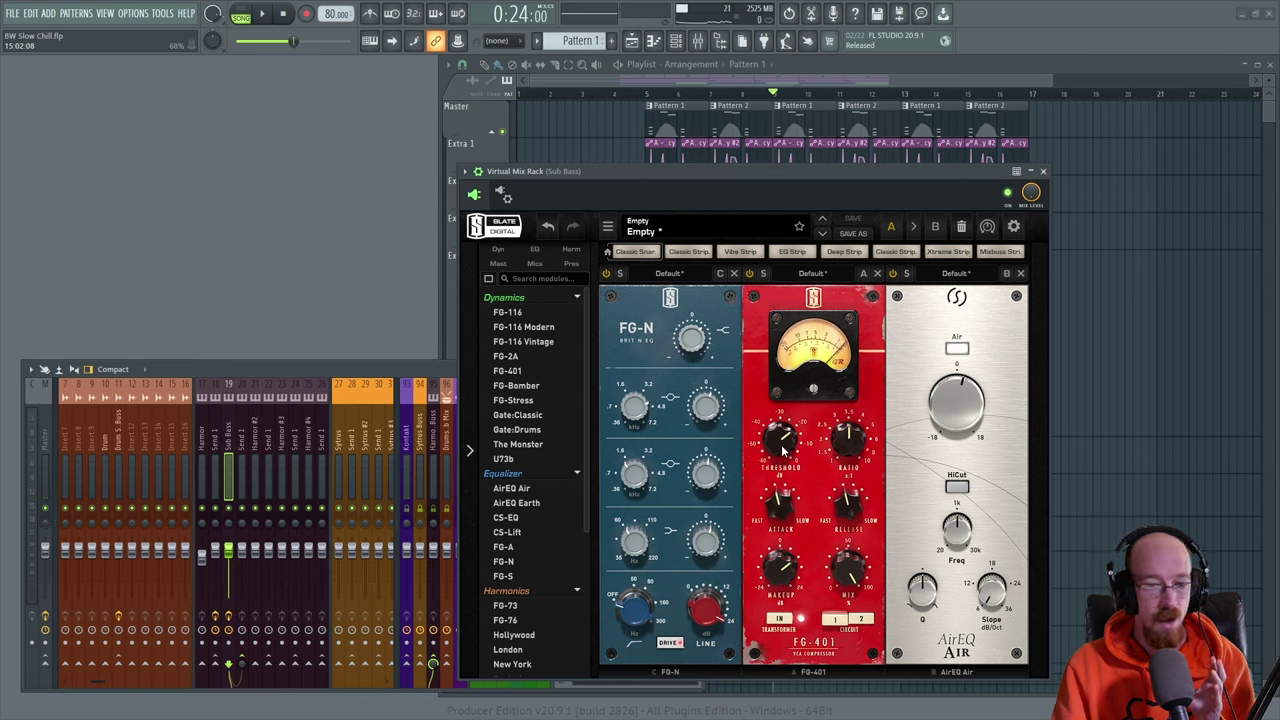
# - Lower the FG-401 threshold to about -16.5 dB and audition the heavier compression
pyautogui.moveTo(784, 452); pyautogui.dragTo(786, 437)
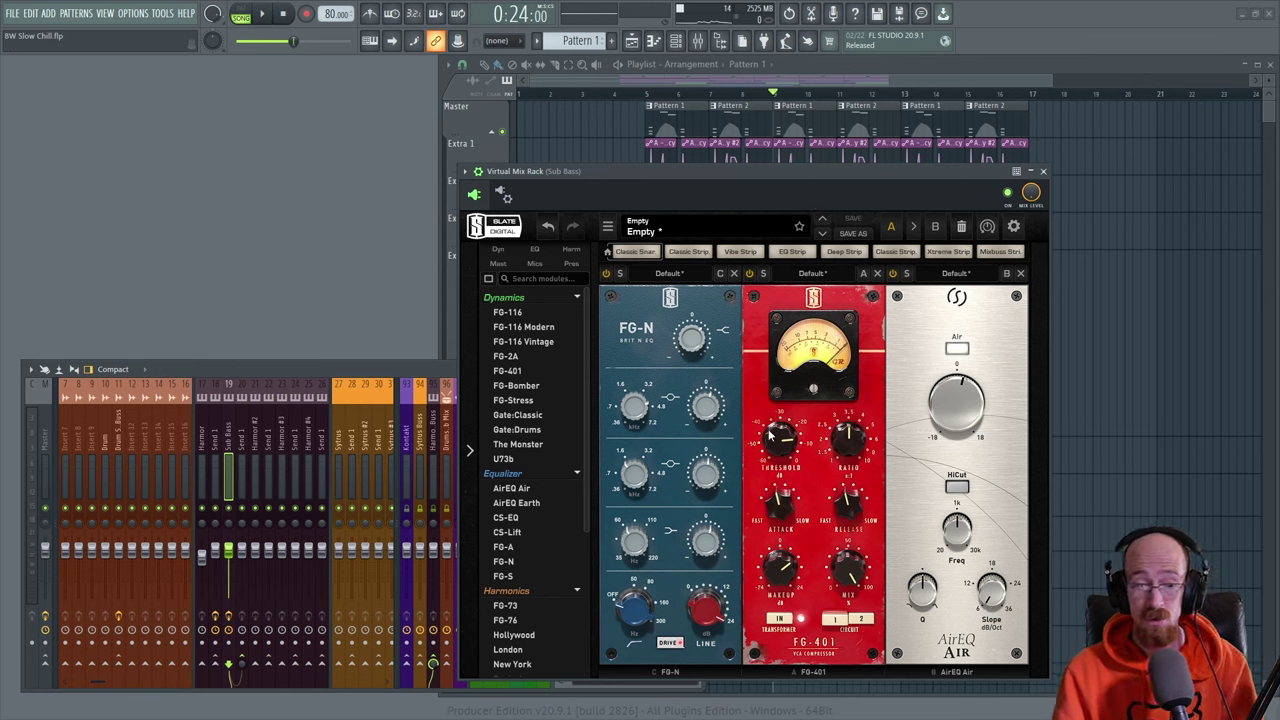
pyautogui.moveTo(781, 438)
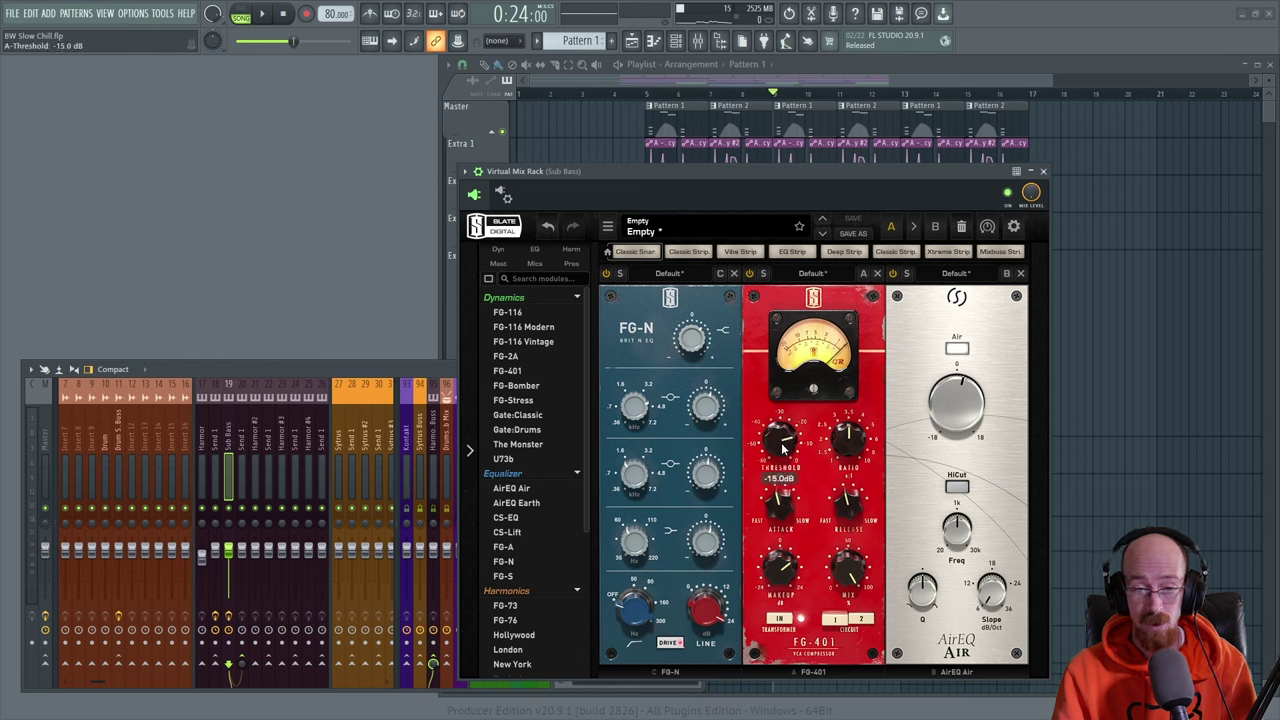
pyautogui.press('space')
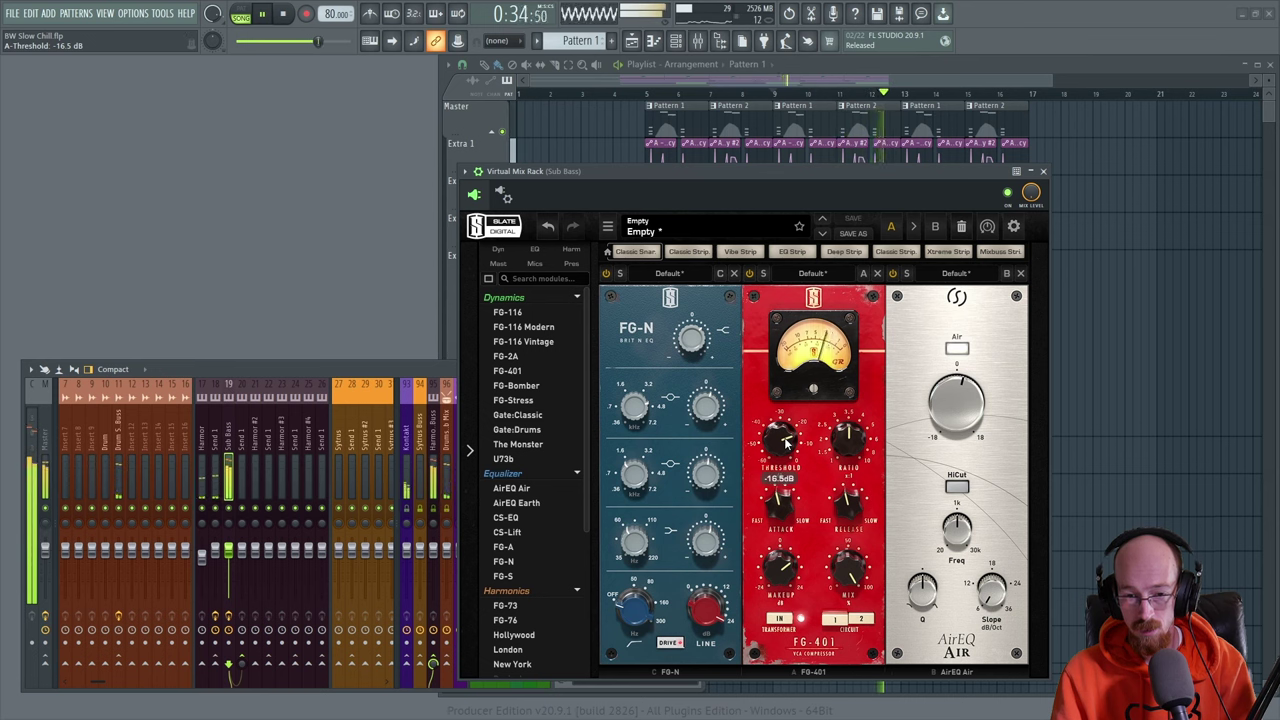
pyautogui.press('space')
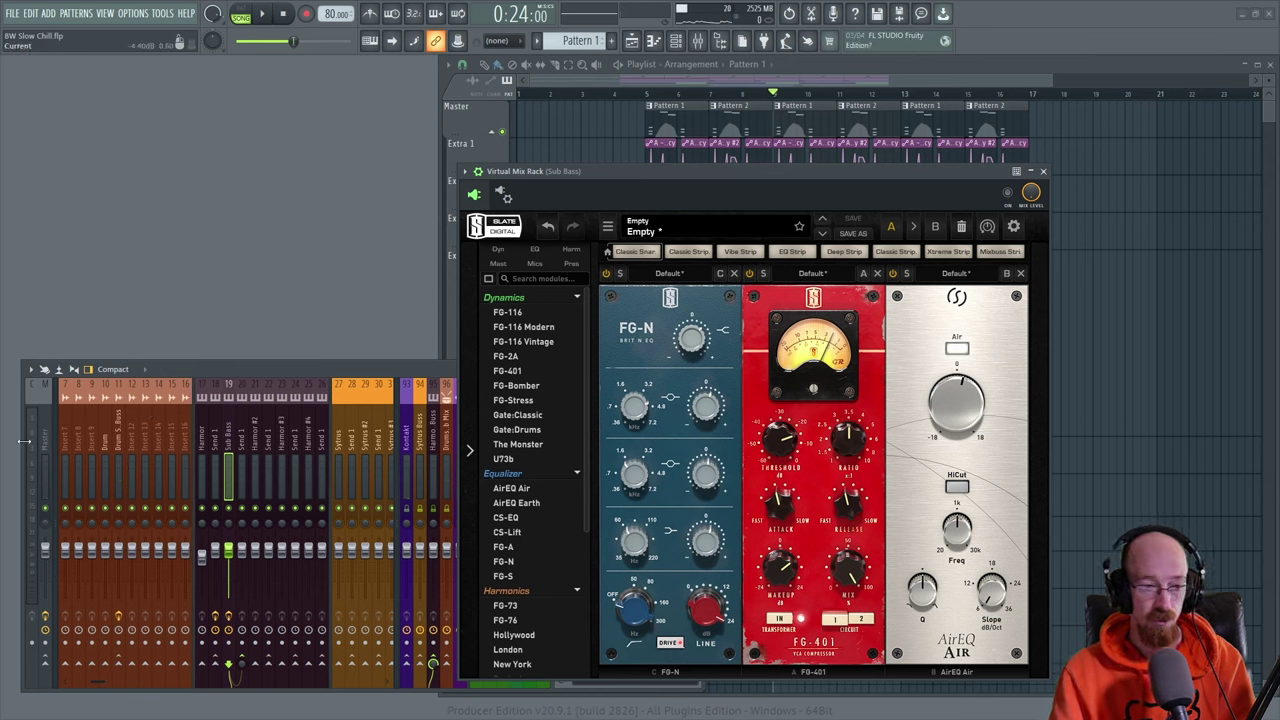
pyautogui.rightClick(233, 513)
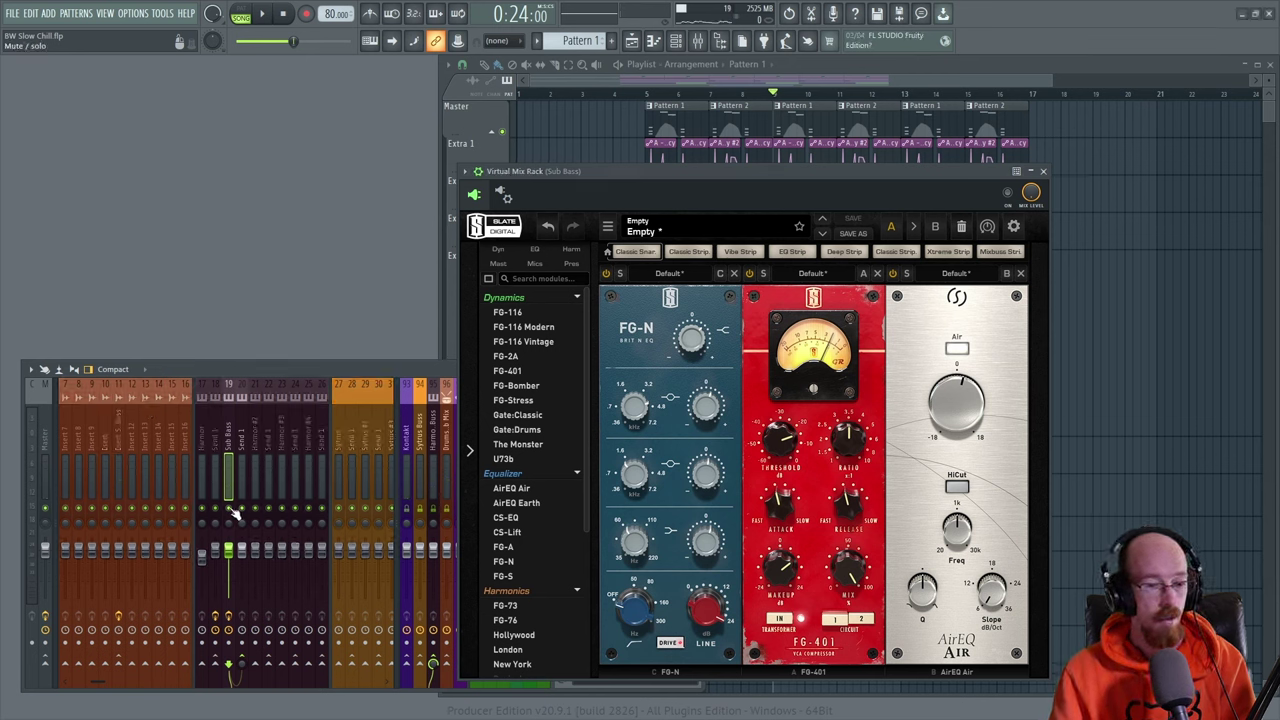
pyautogui.rightClick(238, 516)
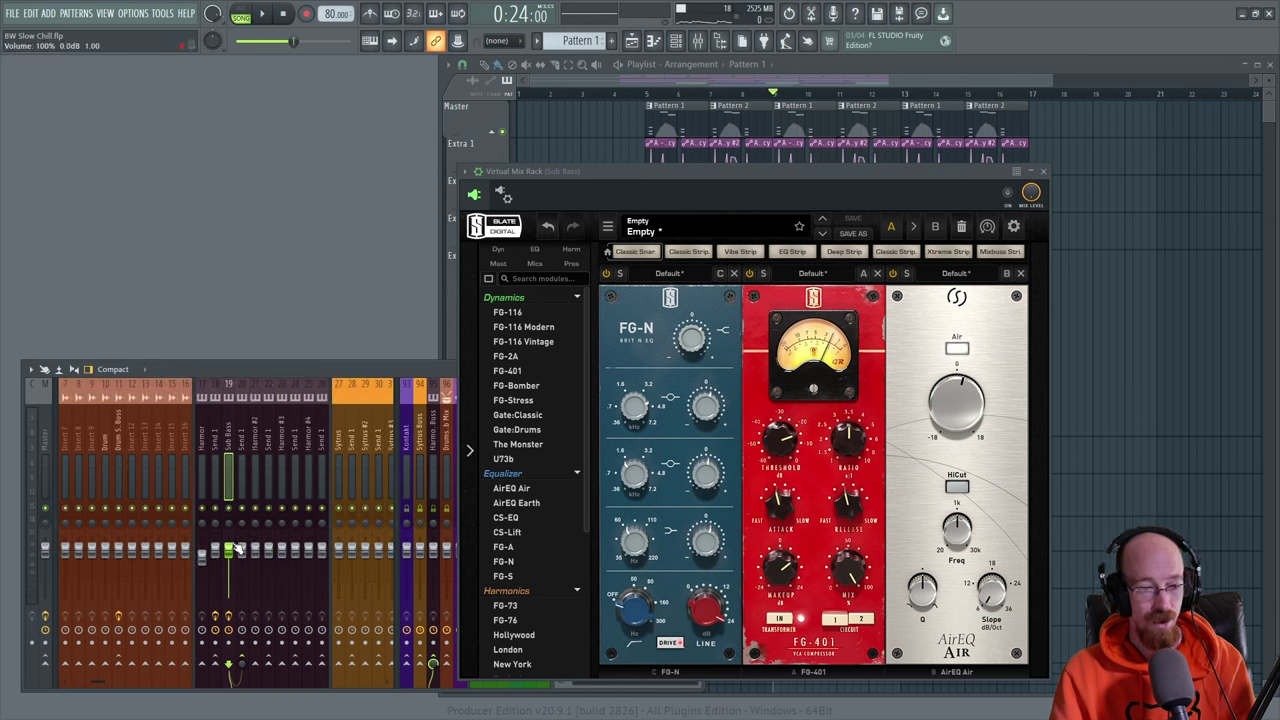
pyautogui.press('space')
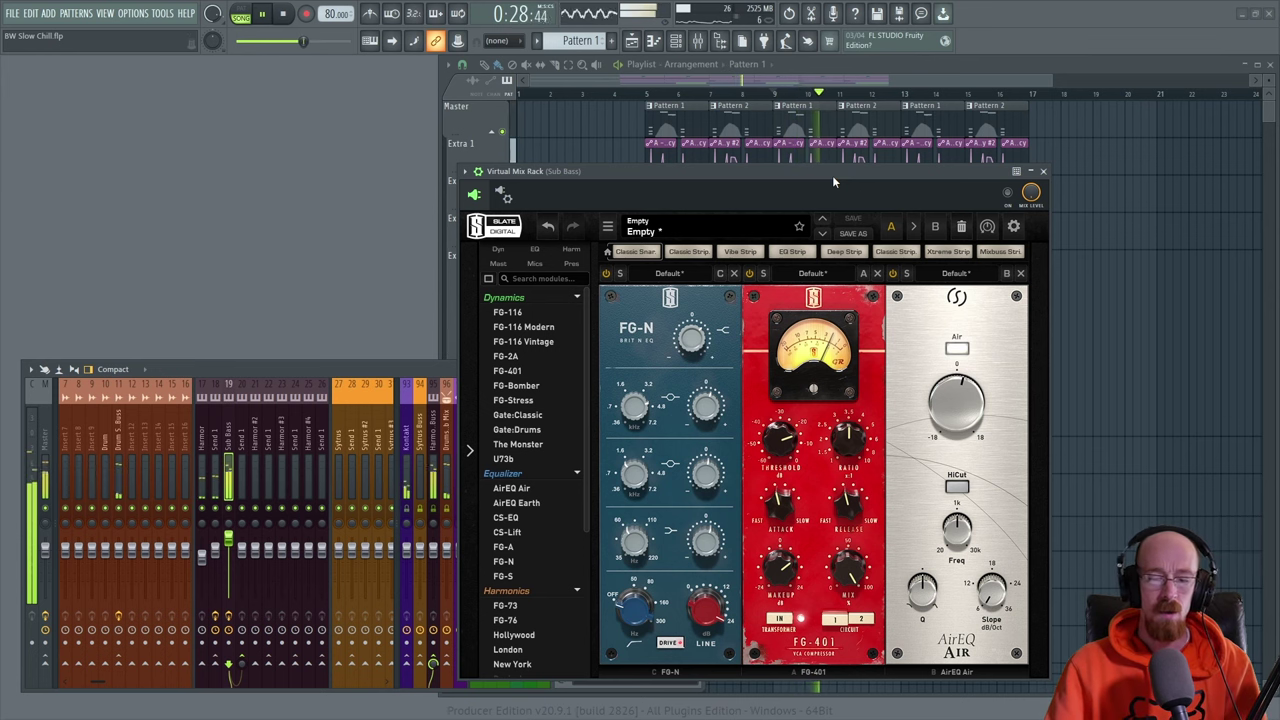
pyautogui.press('space')
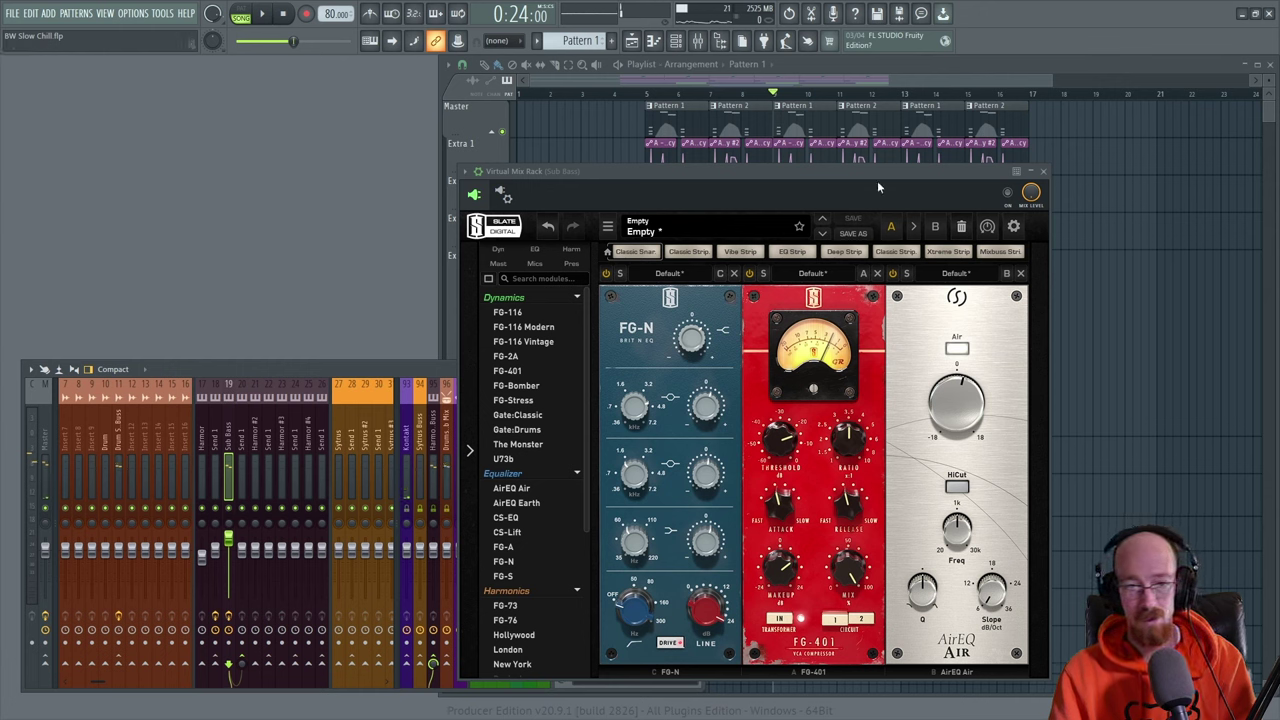
pyautogui.press('space')
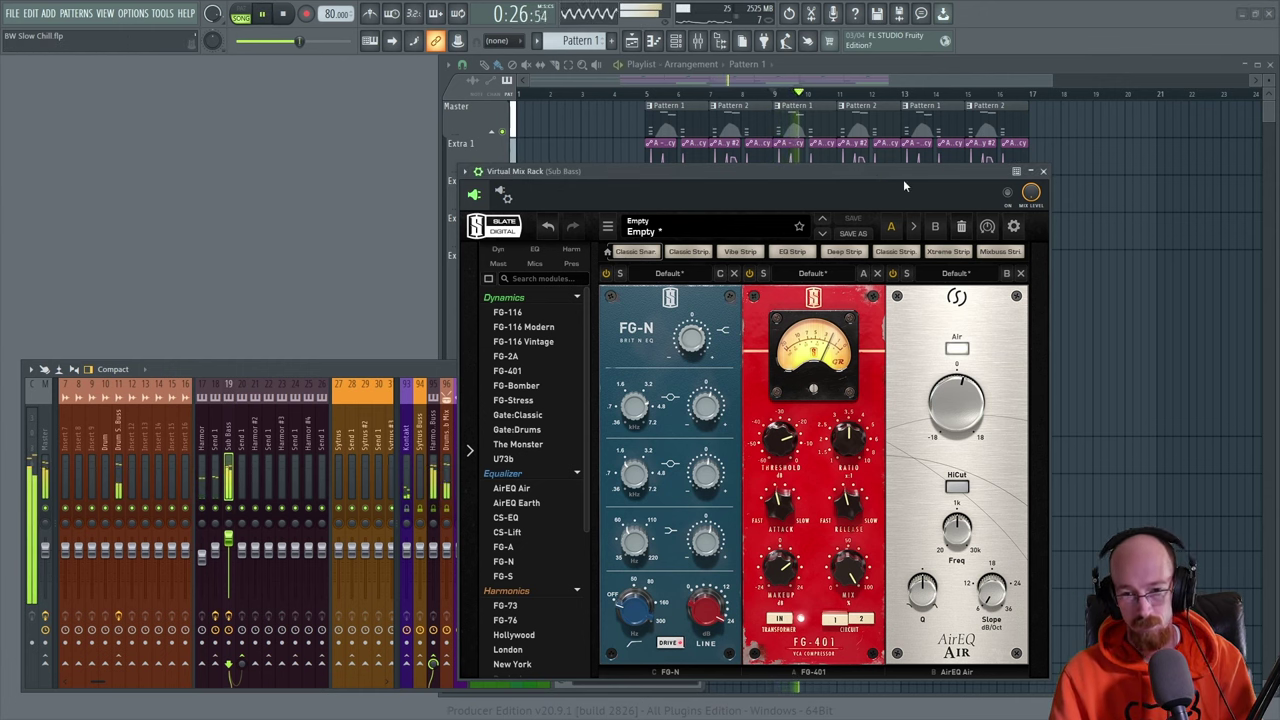
pyautogui.press('space')
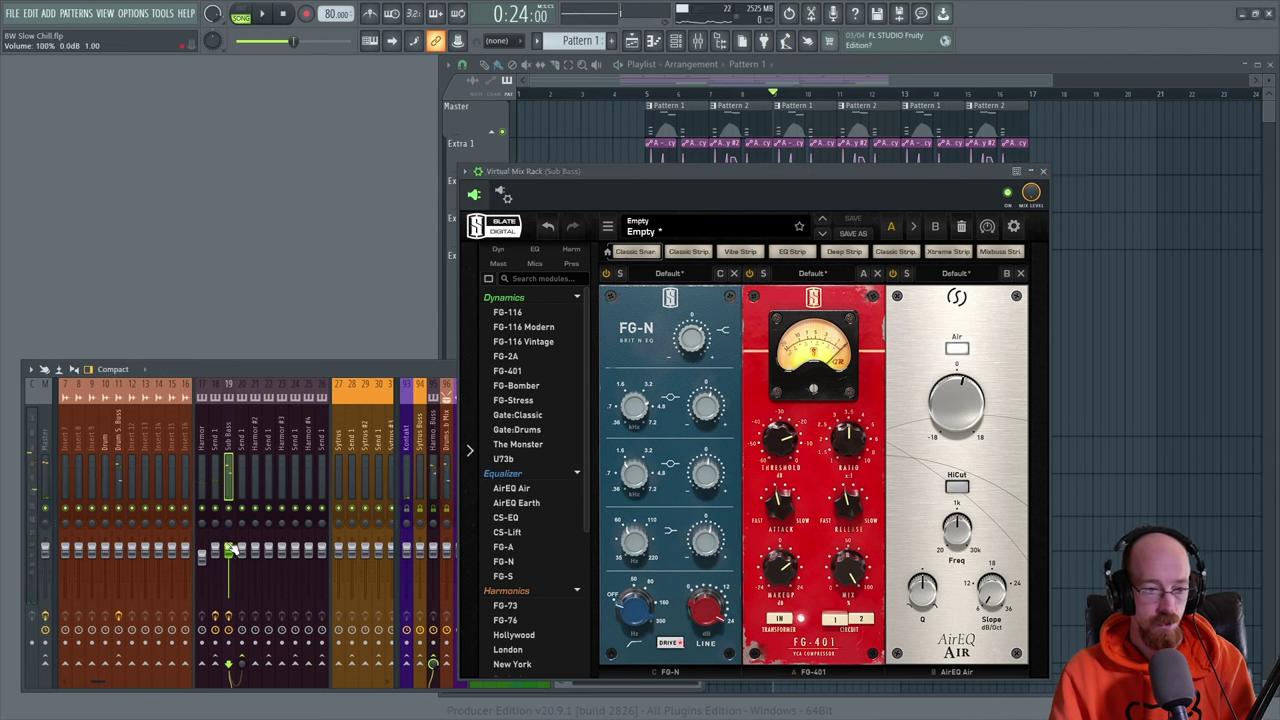
pyautogui.press('space')
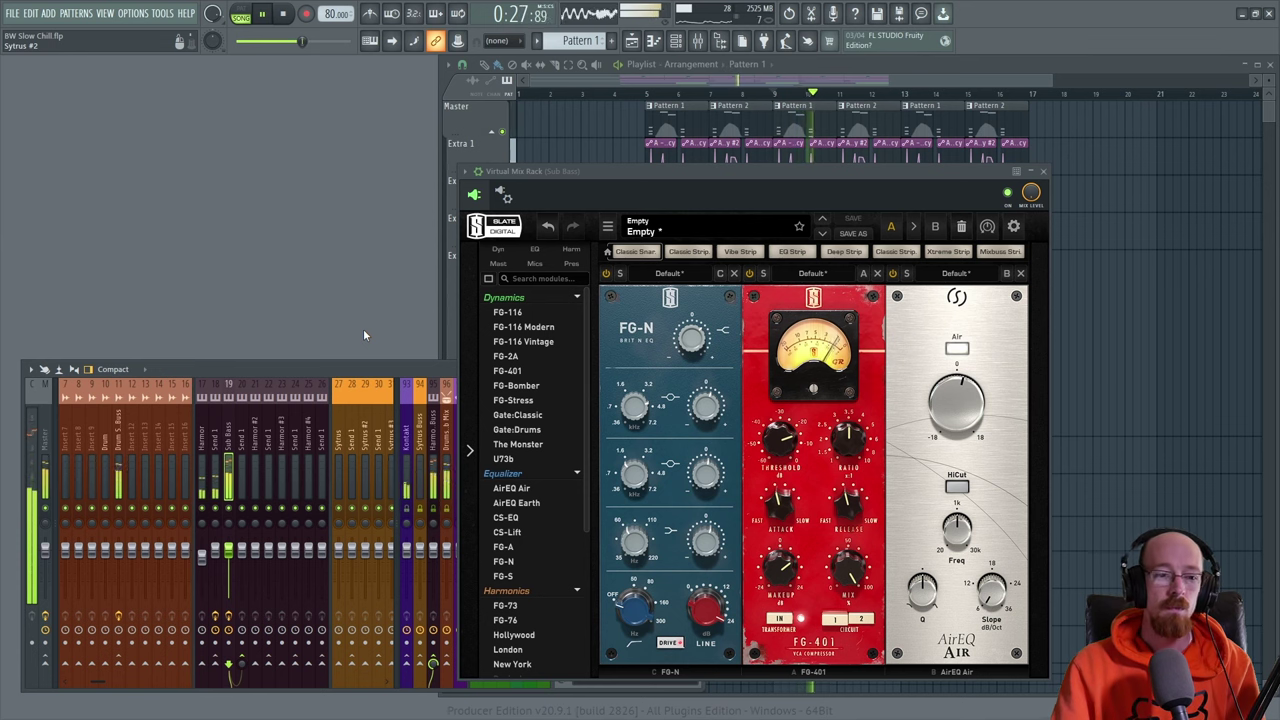
pyautogui.press('space')
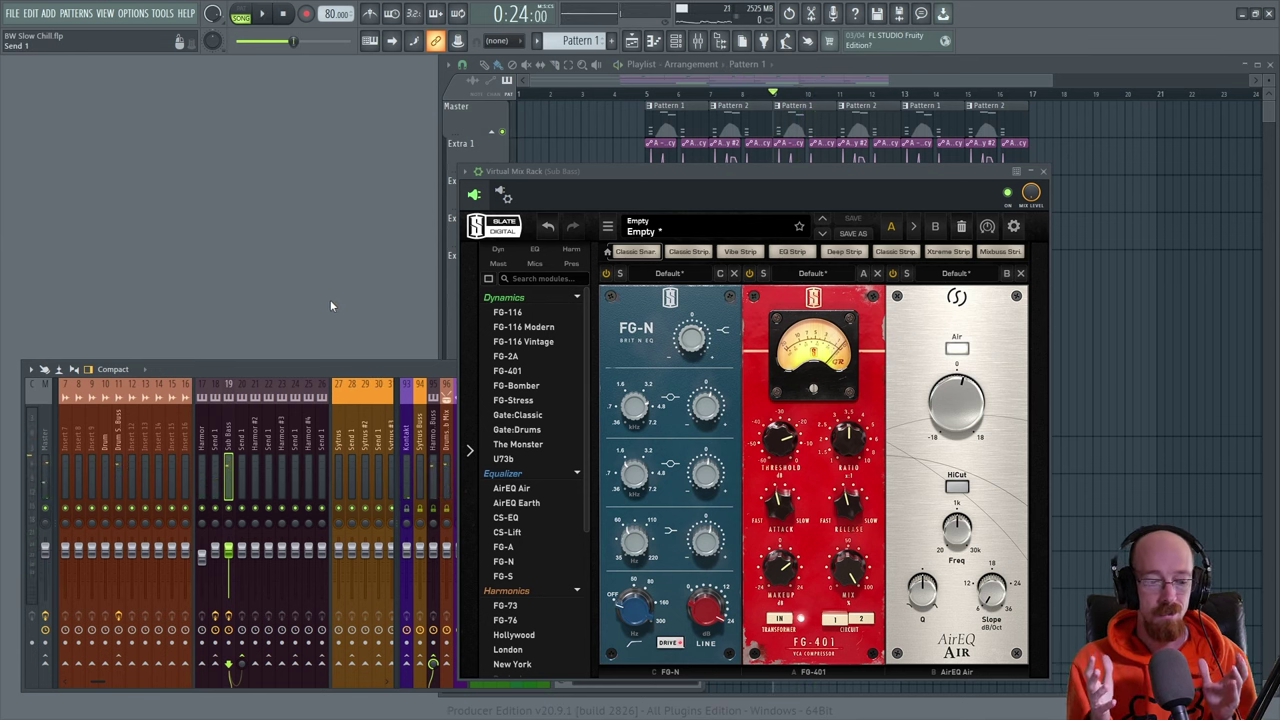
pyautogui.hotkey('ctrl', 's')
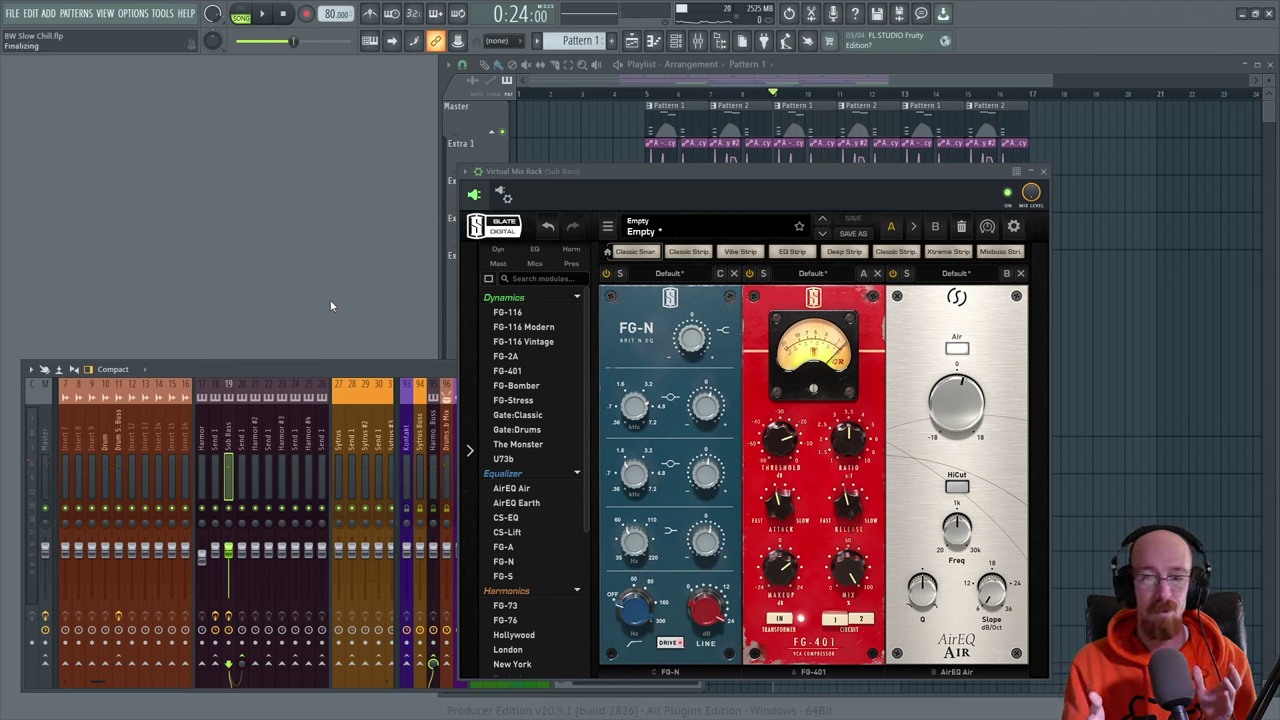